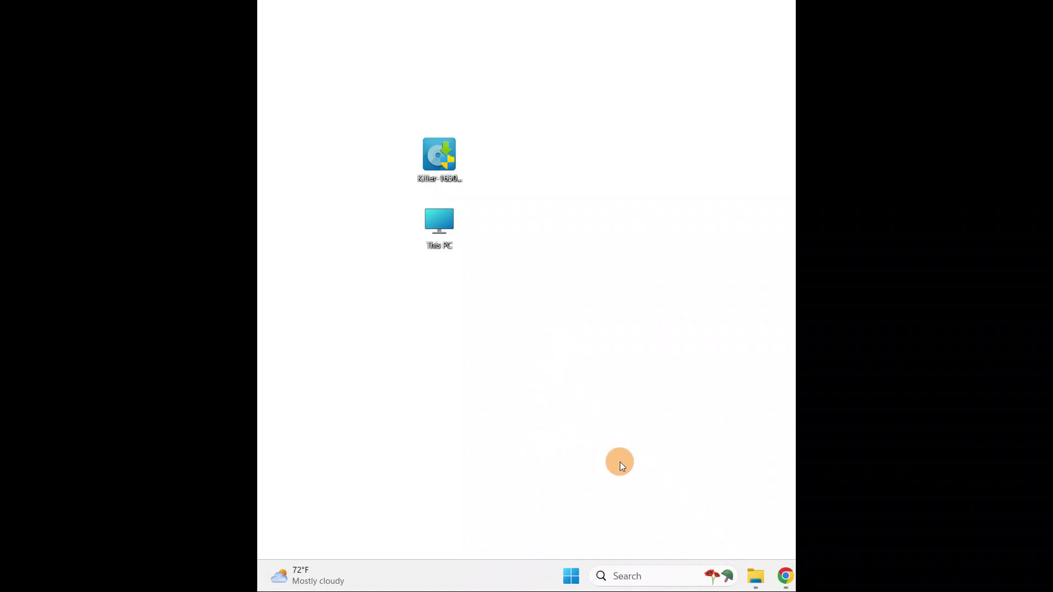
Search the taskbar for 'services' and launch the Services console from the results.
{"action": "left_click", "coordinate": [636, 576]}
{"action": "type", "text": "se"}
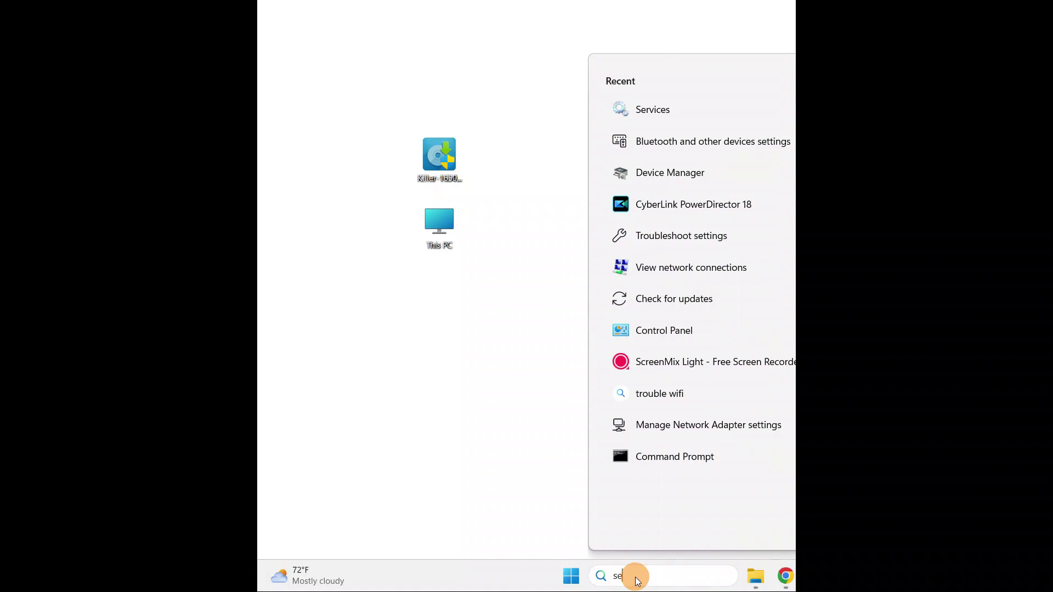
{"action": "type", "text": "rvices"}
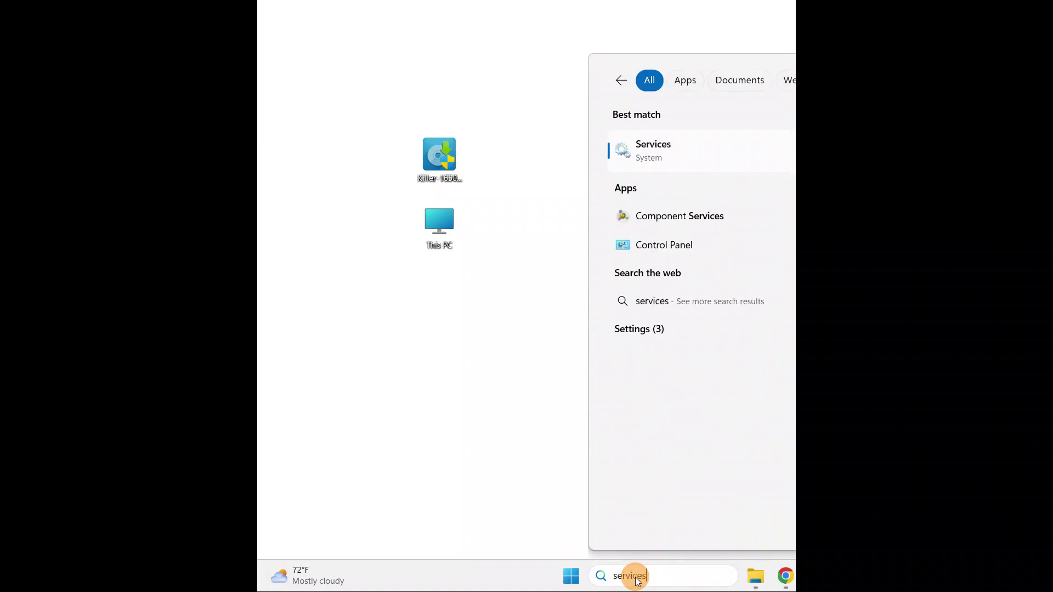
{"action": "left_click", "coordinate": [650, 148]}
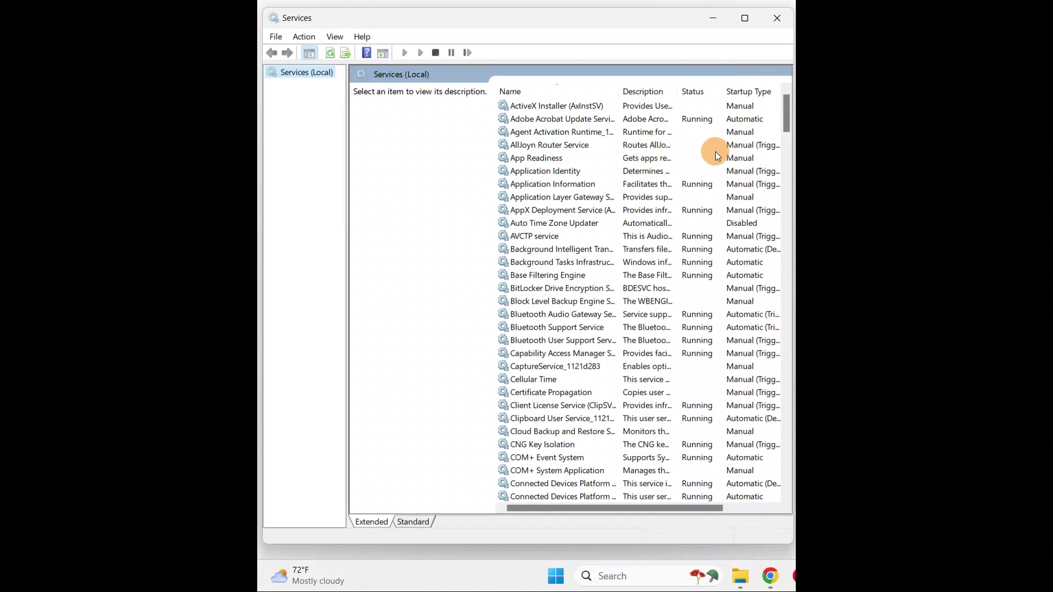
Move the selection in the services list down to Bluetooth Support Service.
{"action": "left_click", "coordinate": [534, 106]}
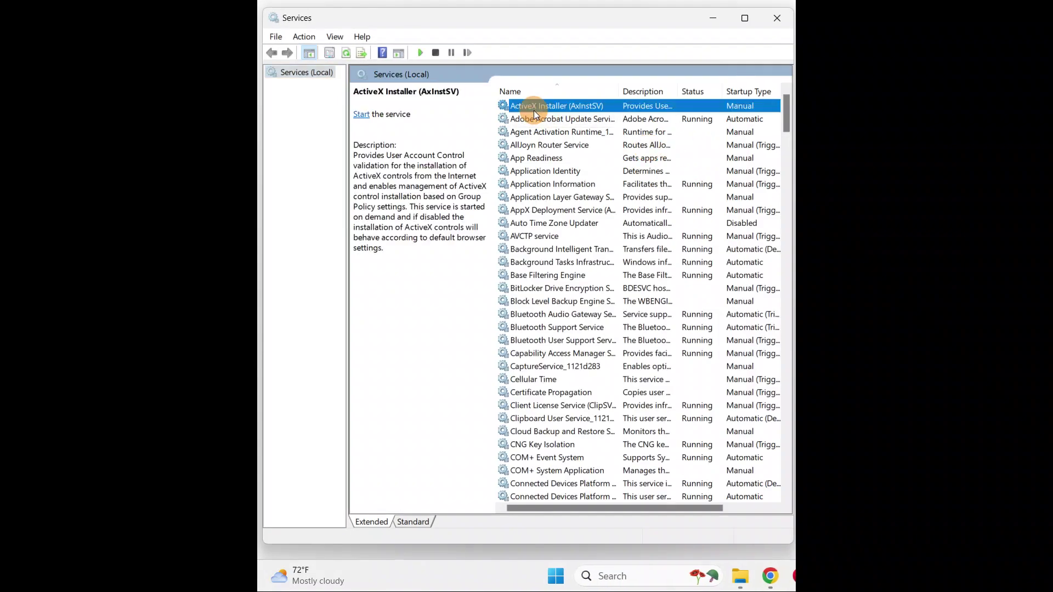
{"action": "key", "text": "b"}
{"action": "key", "text": "b"}
{"action": "key", "text": "b"}
{"action": "key", "text": "b"}
{"action": "key", "text": "b"}
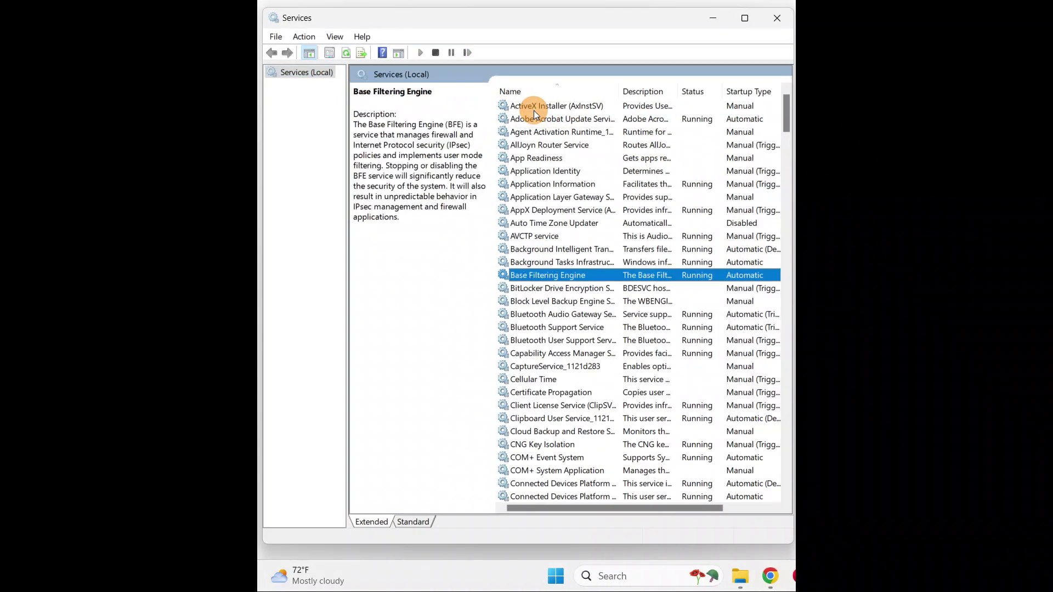
{"action": "key", "text": "b"}
{"action": "key", "text": "b"}
{"action": "key", "text": "b"}
{"action": "key", "text": "b"}
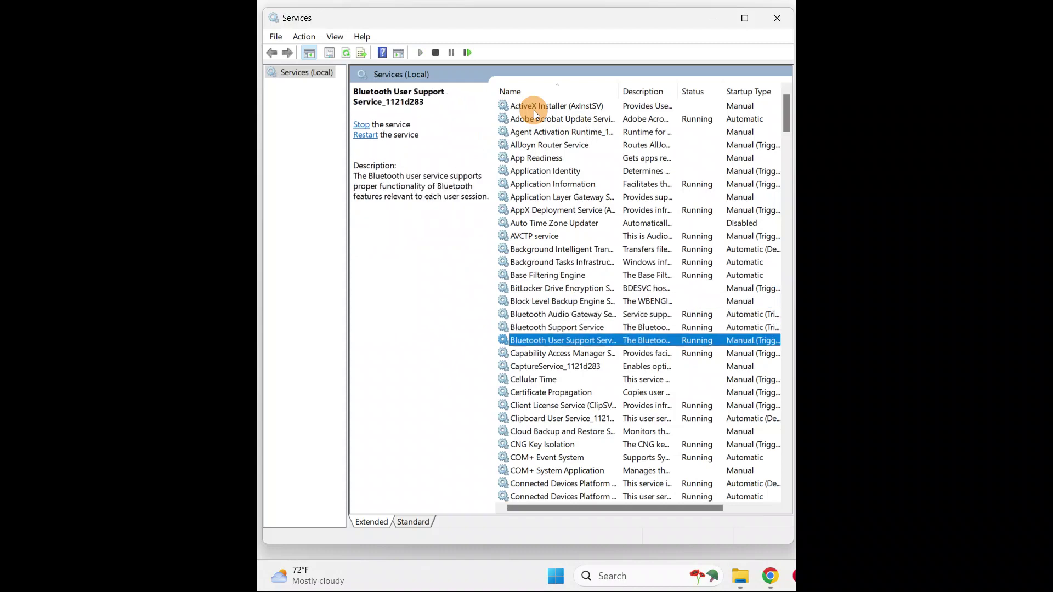
{"action": "key", "text": "b"}
{"action": "key", "text": "b"}
{"action": "key", "text": "b"}
{"action": "key", "text": "b"}
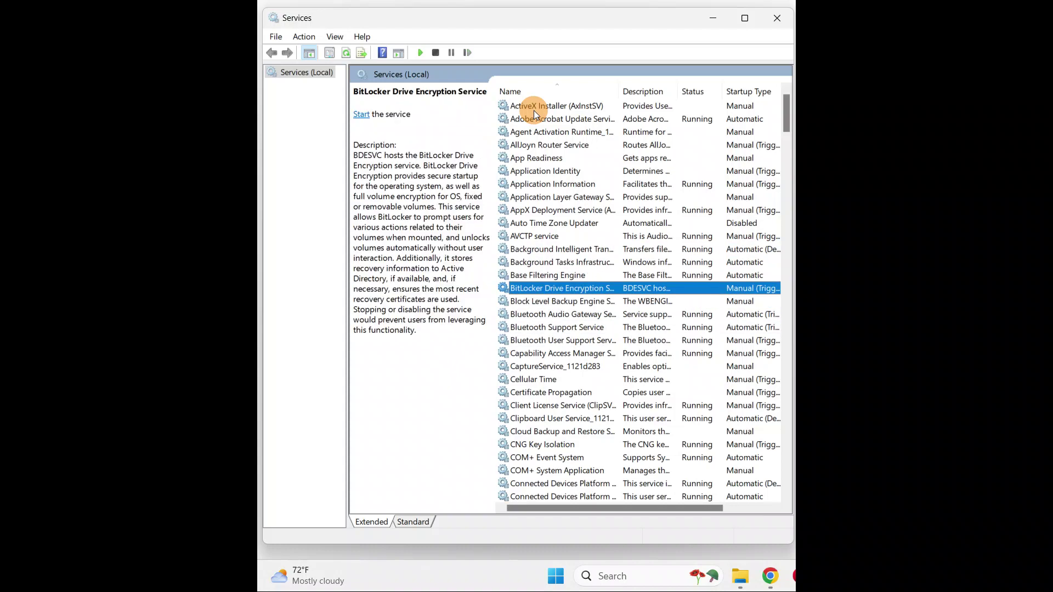
{"action": "key", "text": "b"}
{"action": "key", "text": "b"}
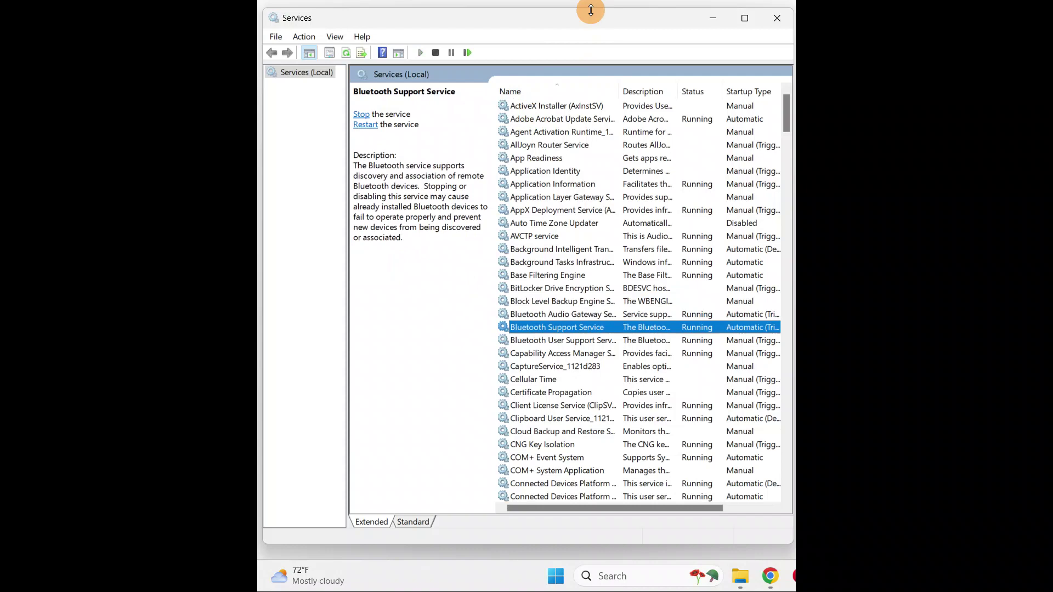
Set Bluetooth Support Service's startup type to Automatic, apply it, and close its properties.
{"action": "right_click", "coordinate": [528, 328]}
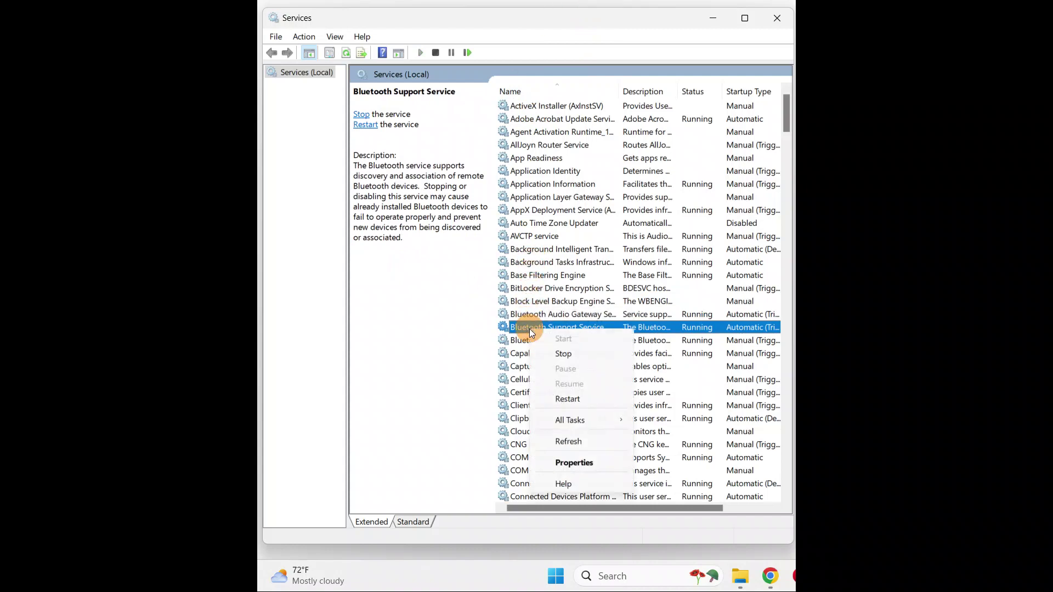
{"action": "left_click", "coordinate": [580, 464]}
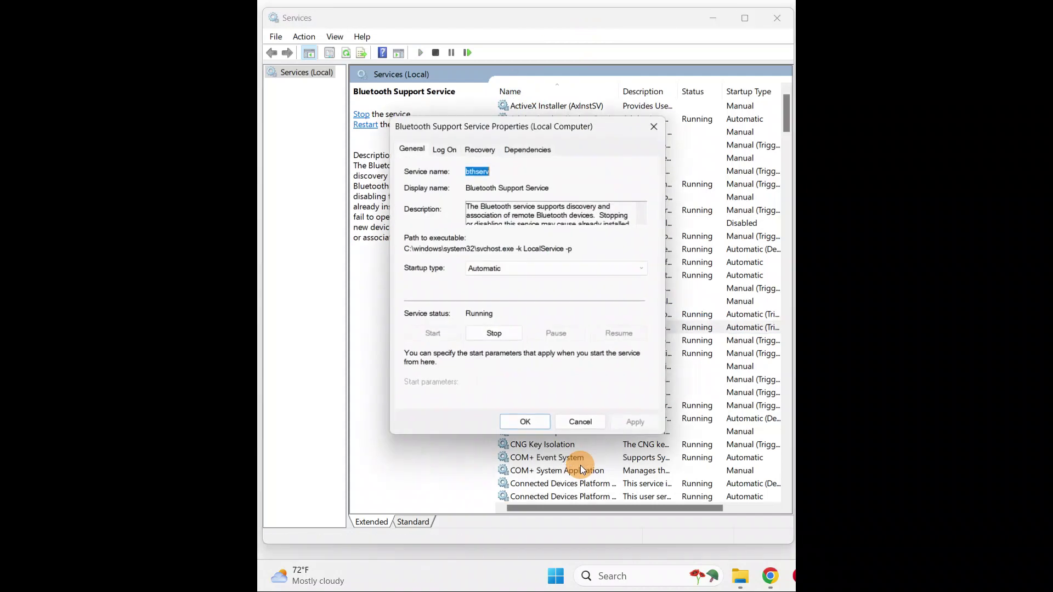
{"action": "left_click", "coordinate": [488, 266]}
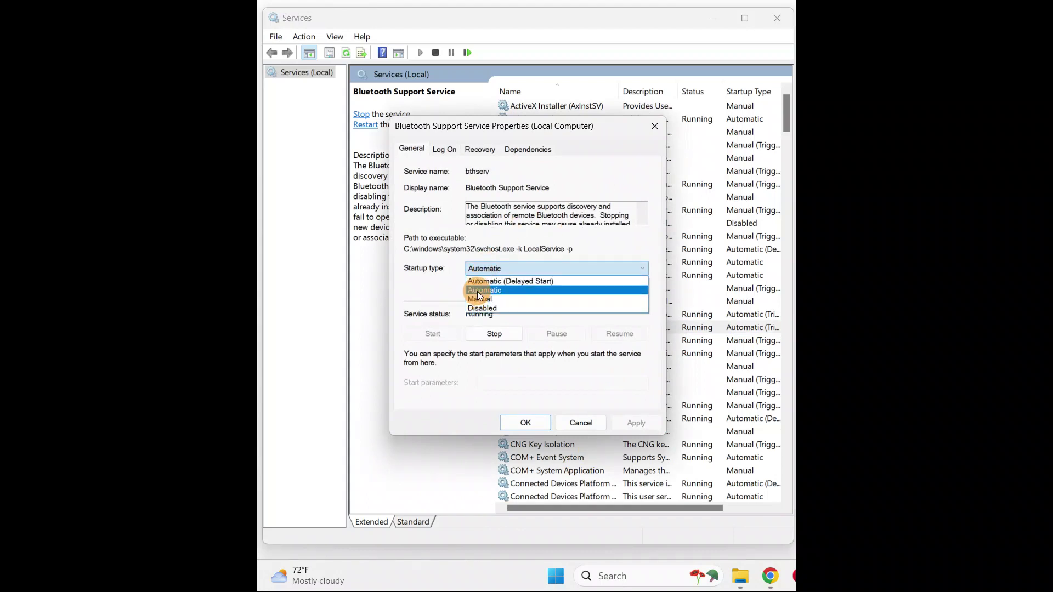
{"action": "left_click", "coordinate": [478, 292]}
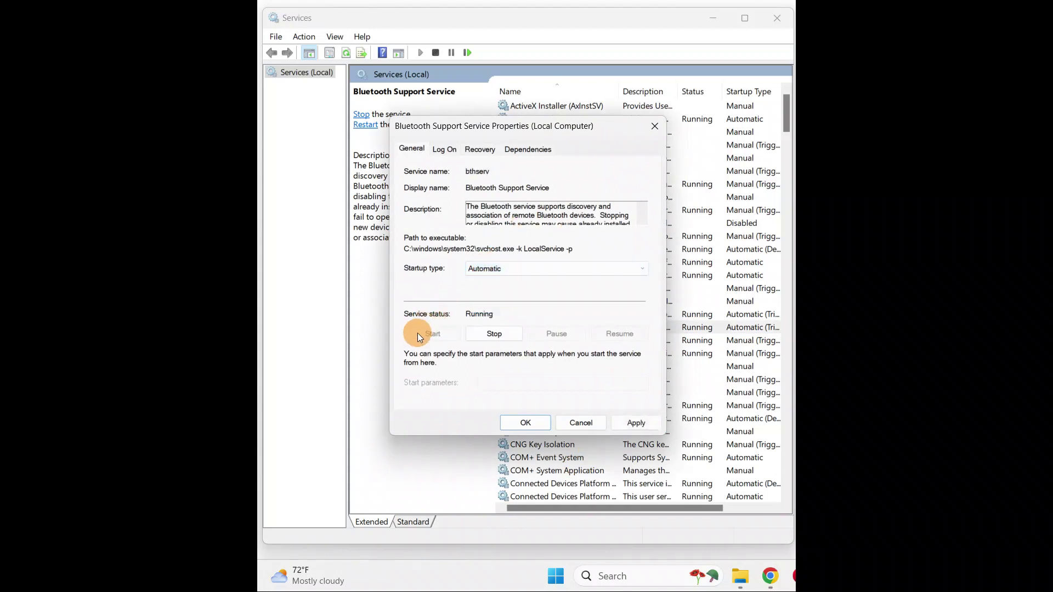
{"action": "left_click", "coordinate": [636, 423]}
{"action": "left_click", "coordinate": [527, 423]}
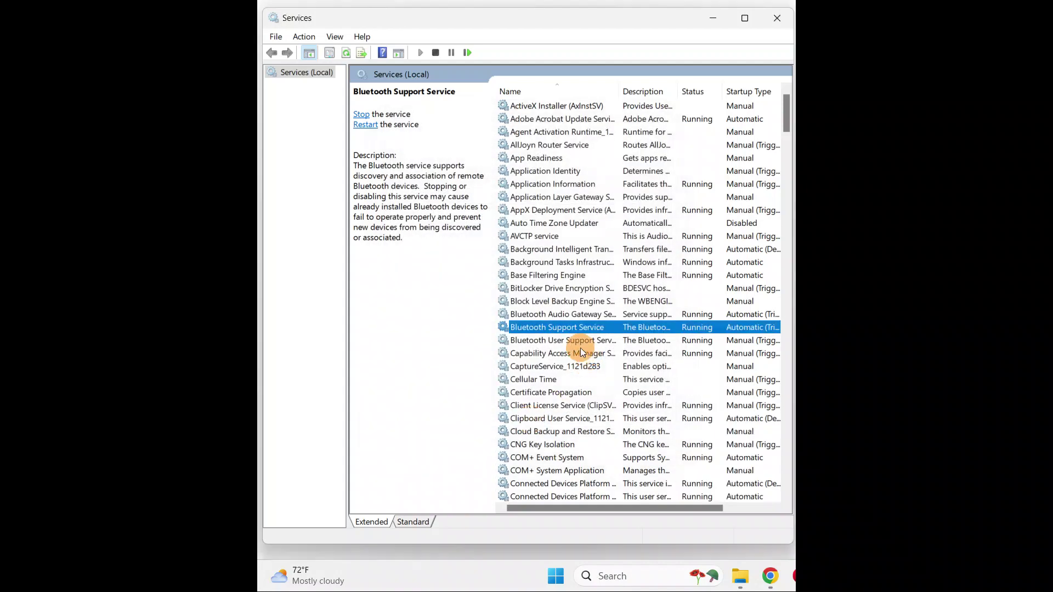
Review the Bluetooth User Support Service properties and close them unchanged.
{"action": "right_click", "coordinate": [541, 339]}
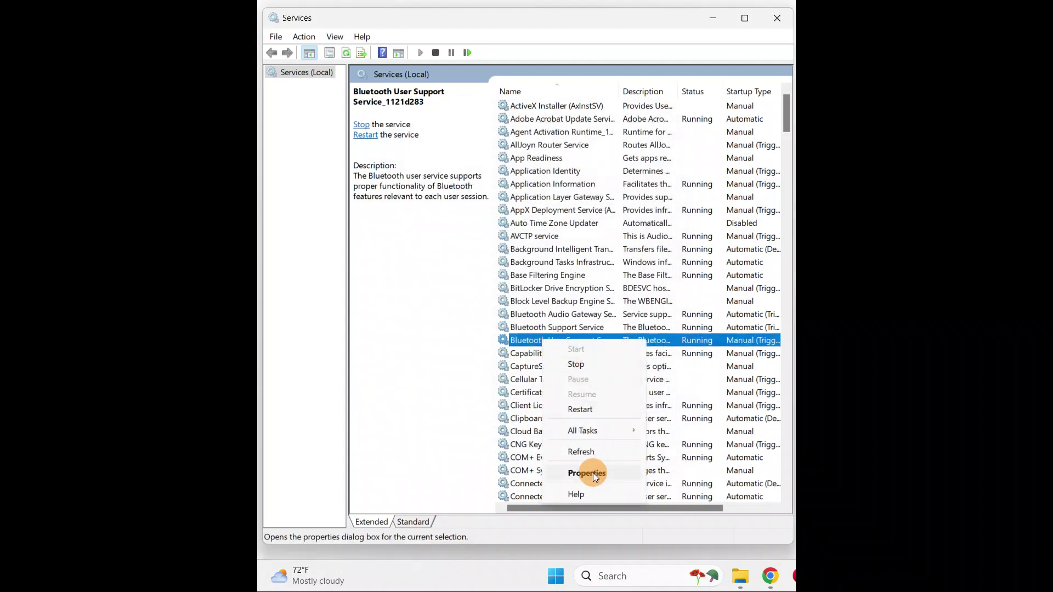
{"action": "left_click", "coordinate": [588, 474]}
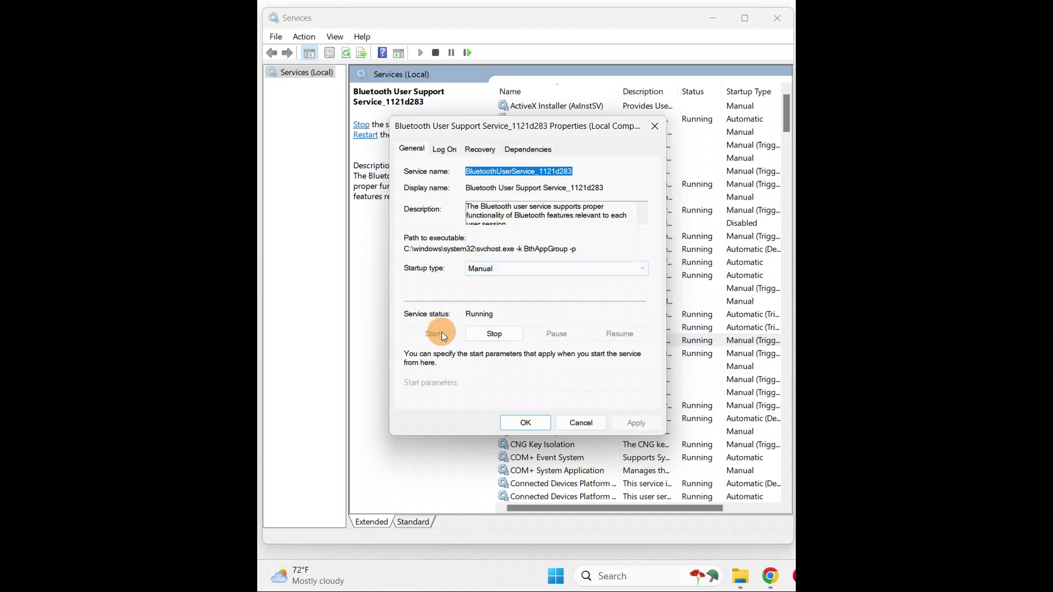
{"action": "left_click", "coordinate": [528, 427]}
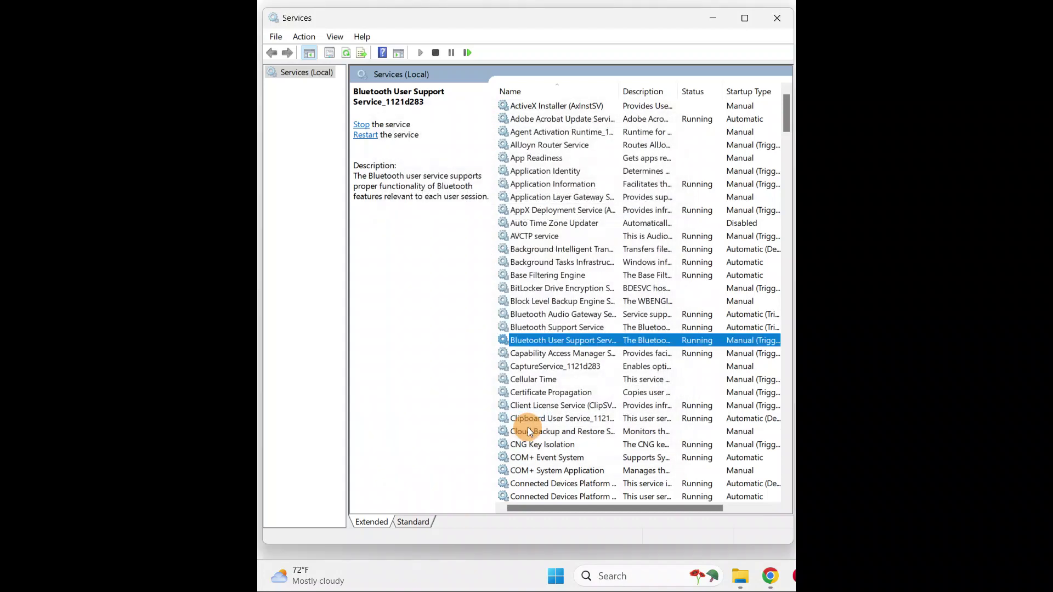
Refresh the Bluetooth Support Service and Bluetooth User Support Service entries.
{"action": "left_click", "coordinate": [532, 327]}
{"action": "right_click", "coordinate": [532, 328]}
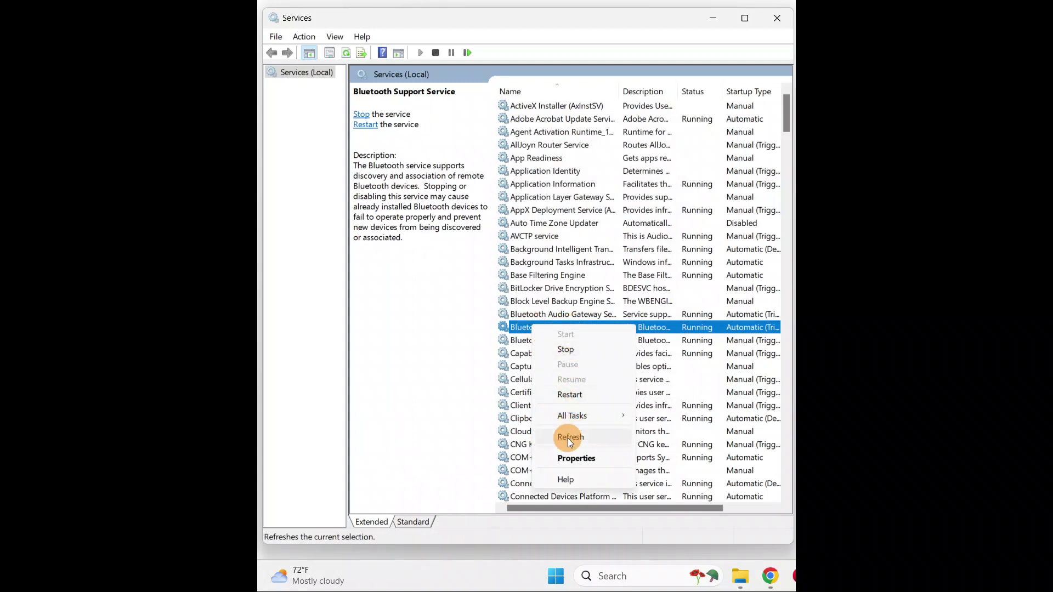
{"action": "right_click", "coordinate": [518, 340]}
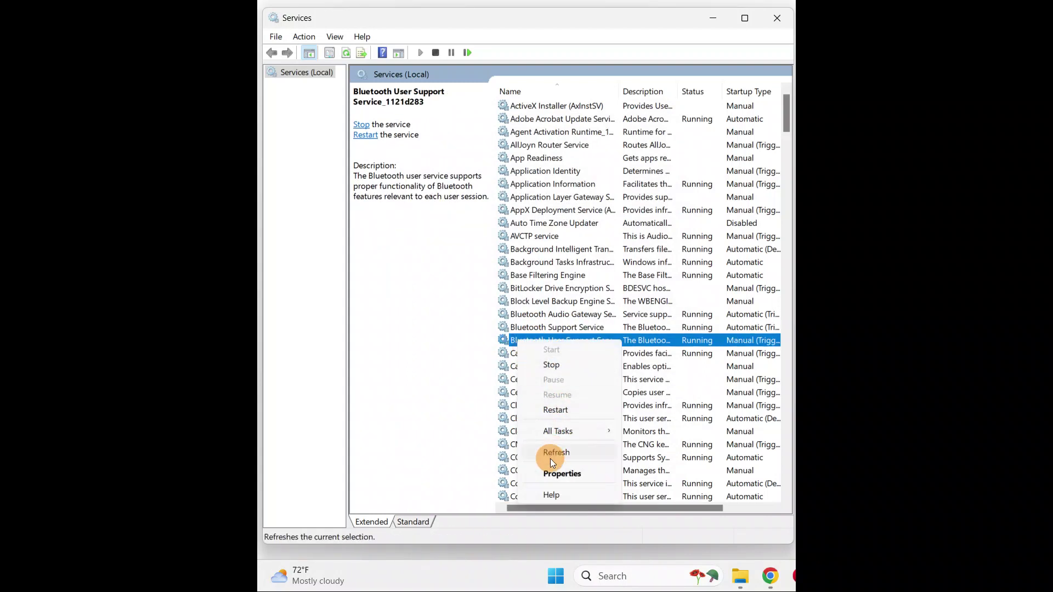
{"action": "left_click", "coordinate": [893, 229]}
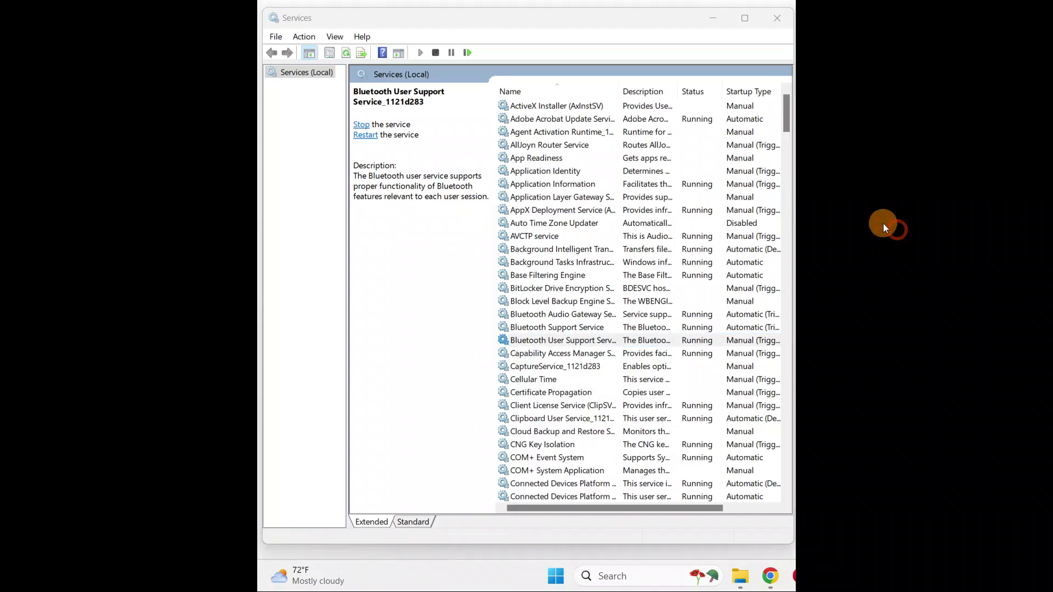
Close Services and launch Computer Management via This PC's Manage option.
{"action": "left_click", "coordinate": [777, 18]}
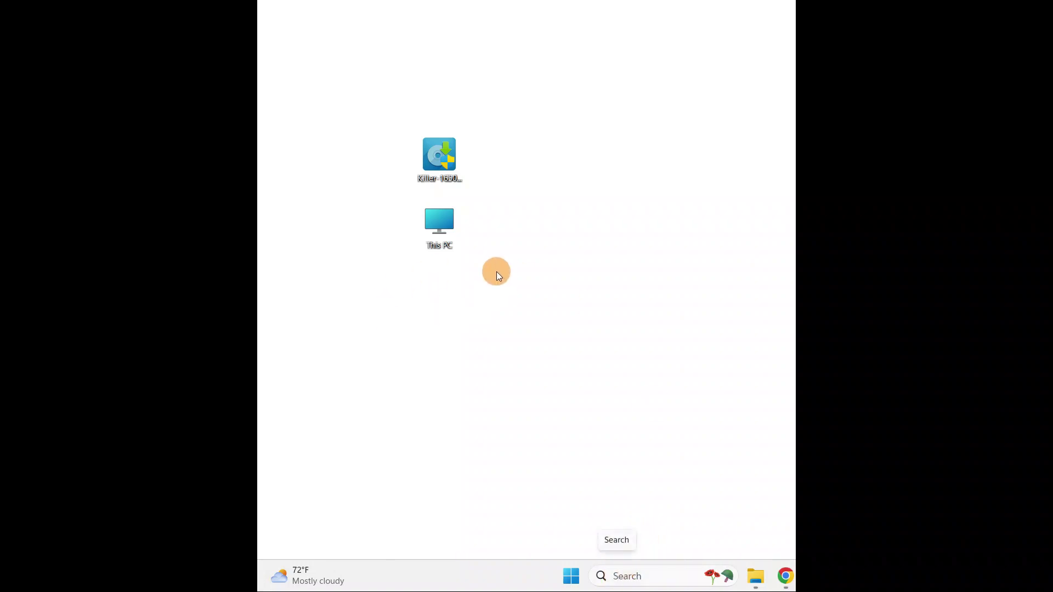
{"action": "right_click", "coordinate": [438, 231]}
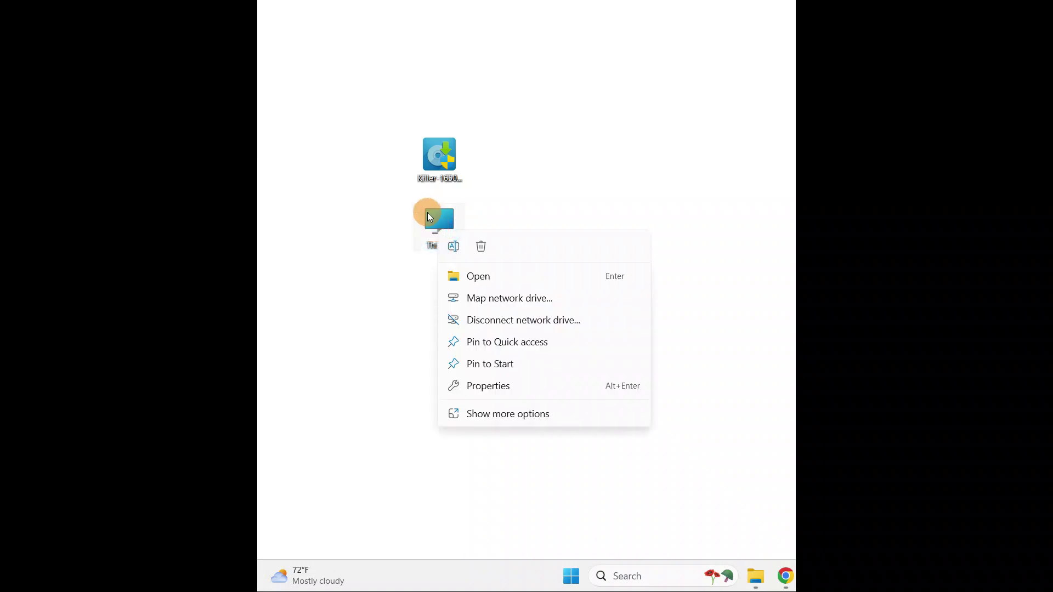
{"action": "left_click", "coordinate": [489, 420]}
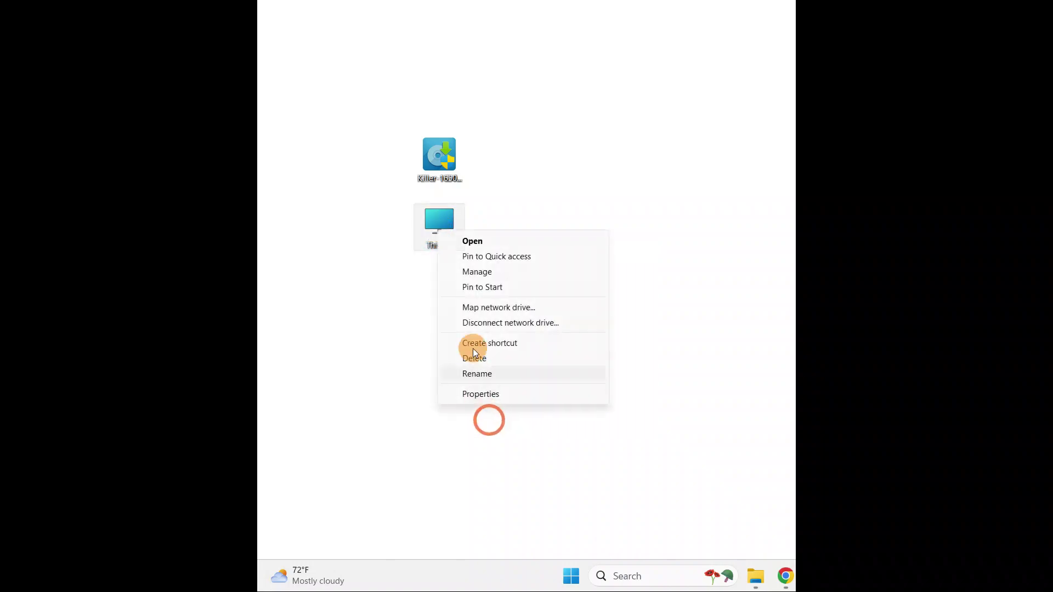
{"action": "left_click", "coordinate": [484, 269]}
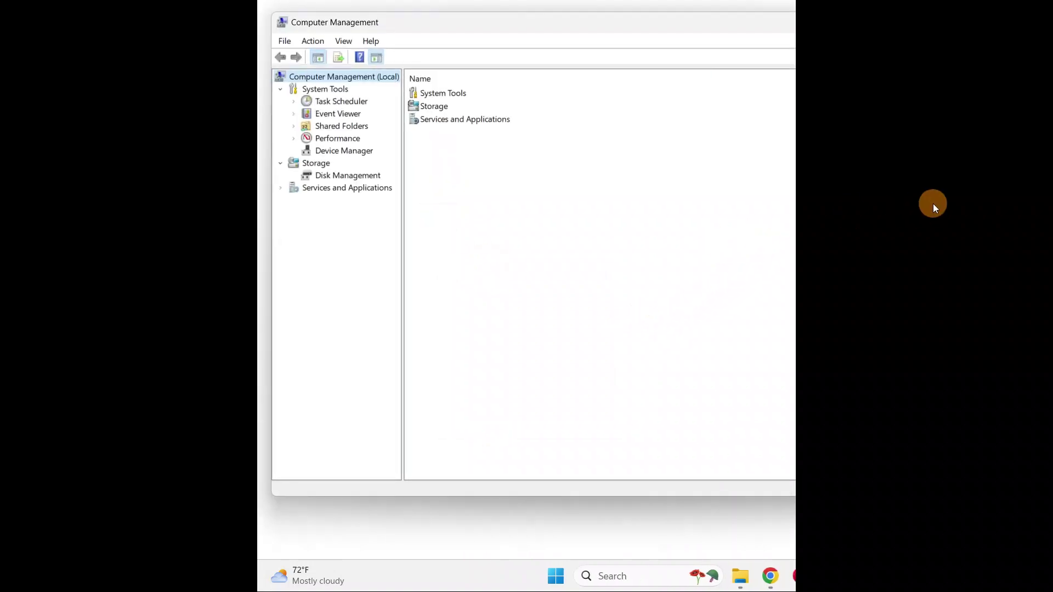
Show Device Manager, expand Bluetooth, and select the AirPods Pro Avrcp Transport device.
{"action": "left_click_drag", "start_coordinate": [779, 189], "coordinate": [776, 185]}
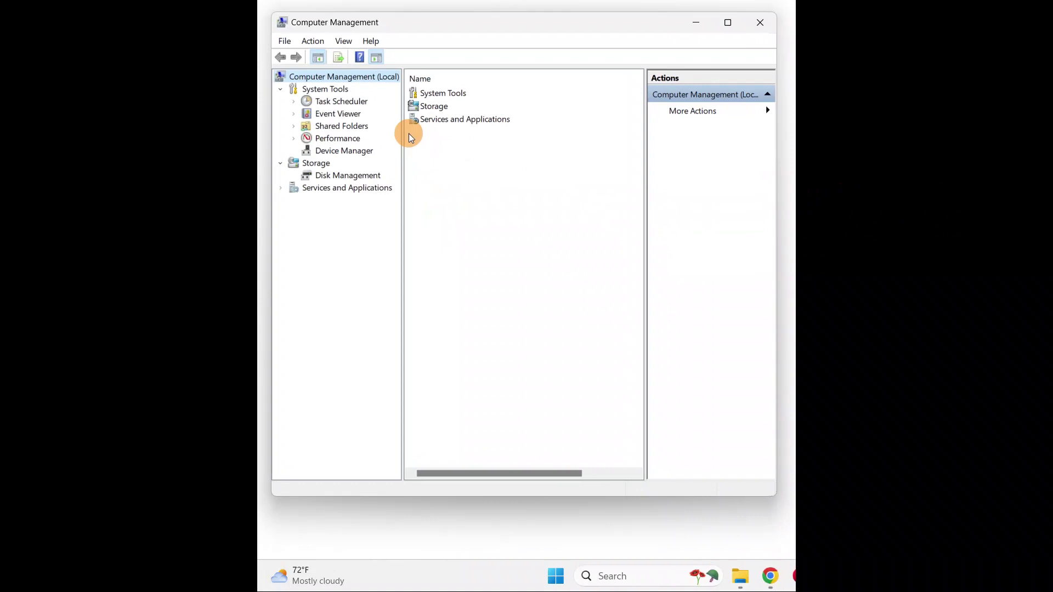
{"action": "left_click", "coordinate": [359, 149]}
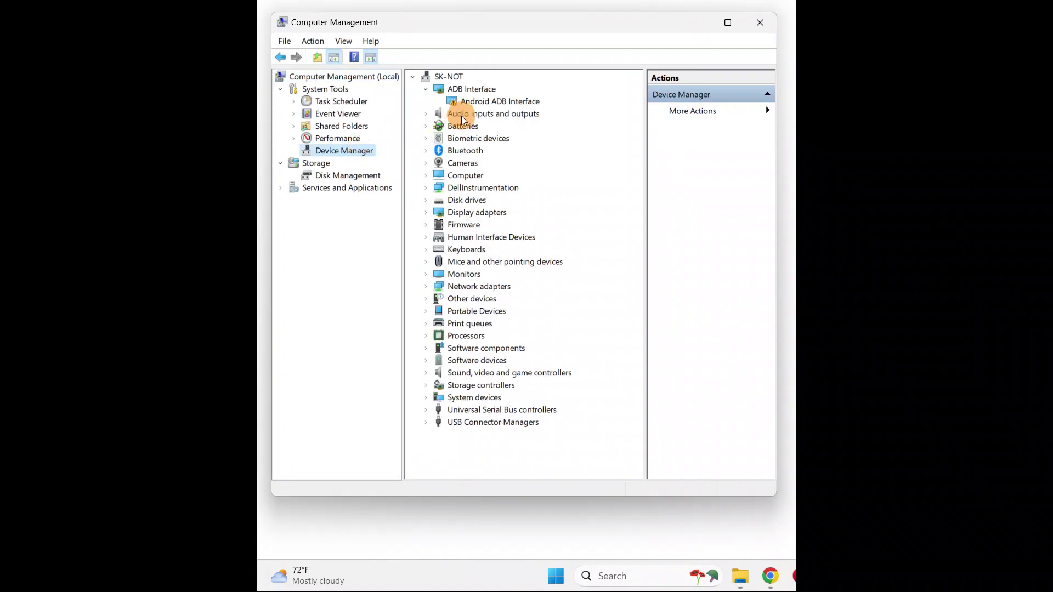
{"action": "left_click", "coordinate": [427, 151]}
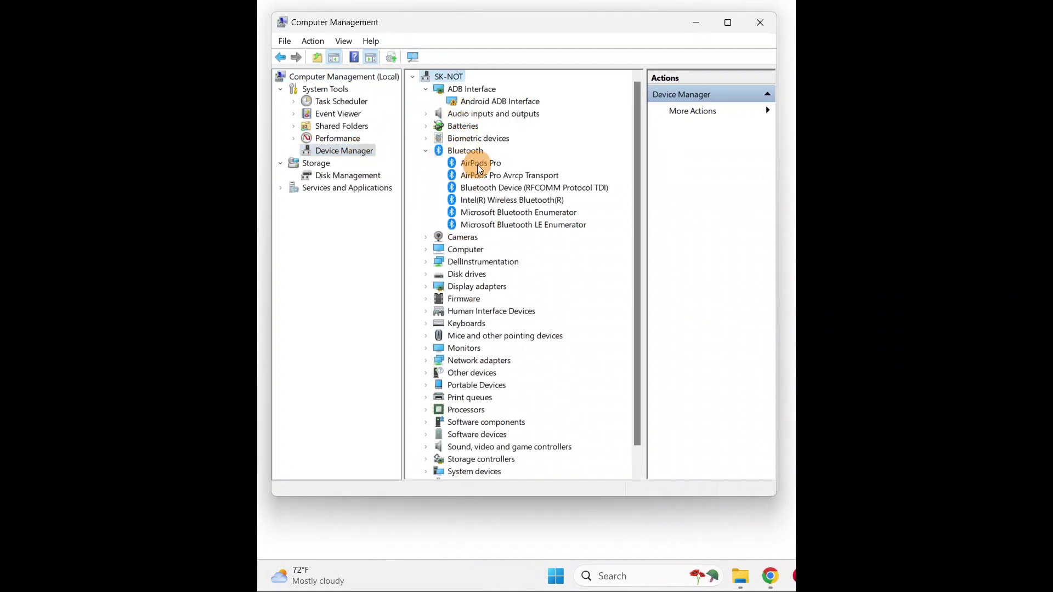
{"action": "right_click", "coordinate": [463, 151]}
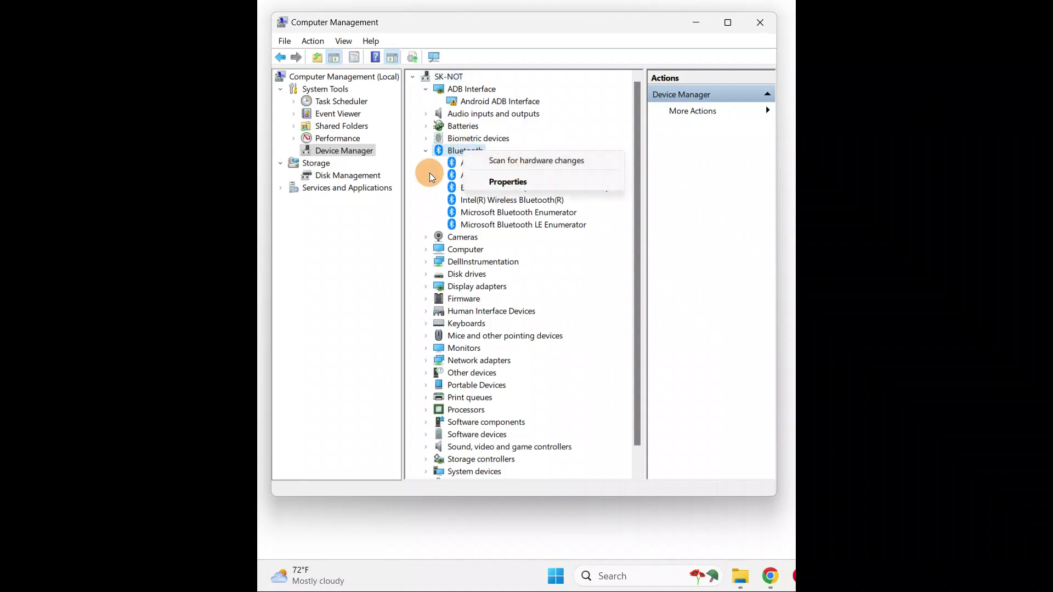
{"action": "left_click", "coordinate": [467, 174]}
Auto-search for an Intel(R) Wireless Bluetooth(R) driver update, then check Windows Update for drivers.
{"action": "left_click", "coordinate": [483, 189]}
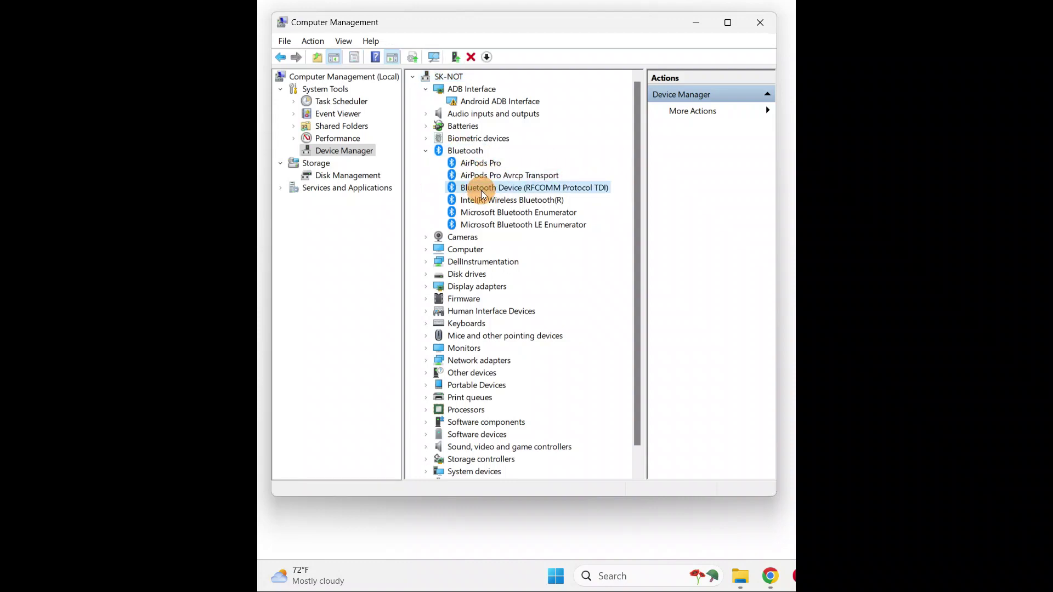
{"action": "left_click", "coordinate": [472, 202]}
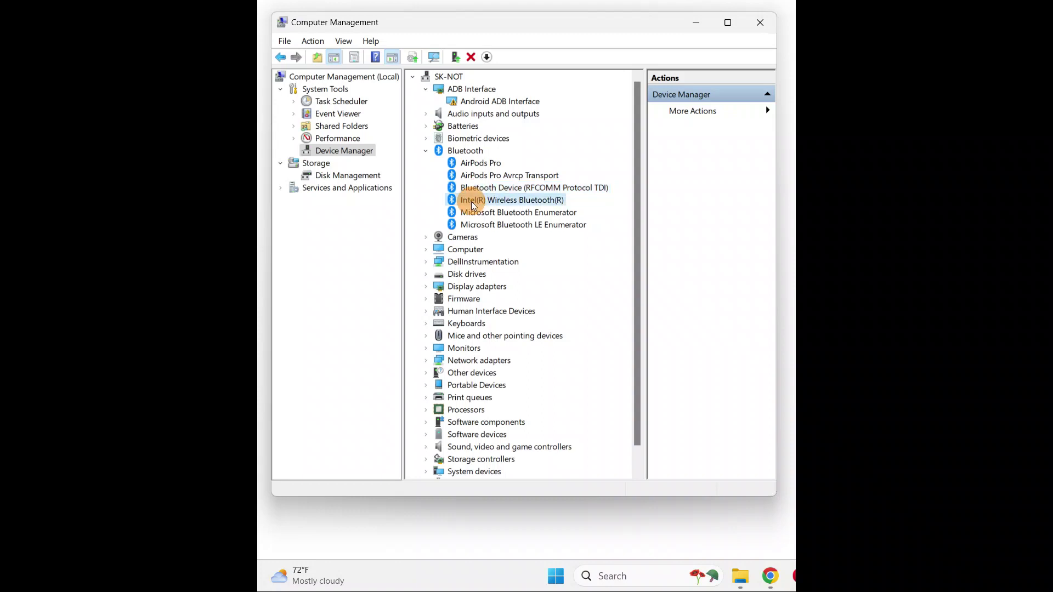
{"action": "right_click", "coordinate": [472, 202]}
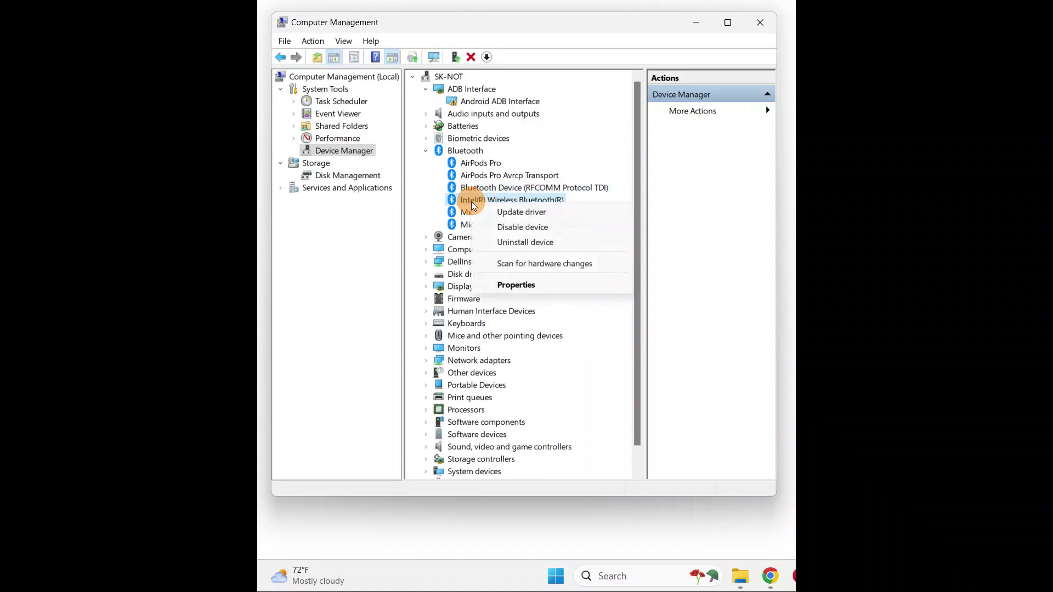
{"action": "left_click", "coordinate": [519, 212]}
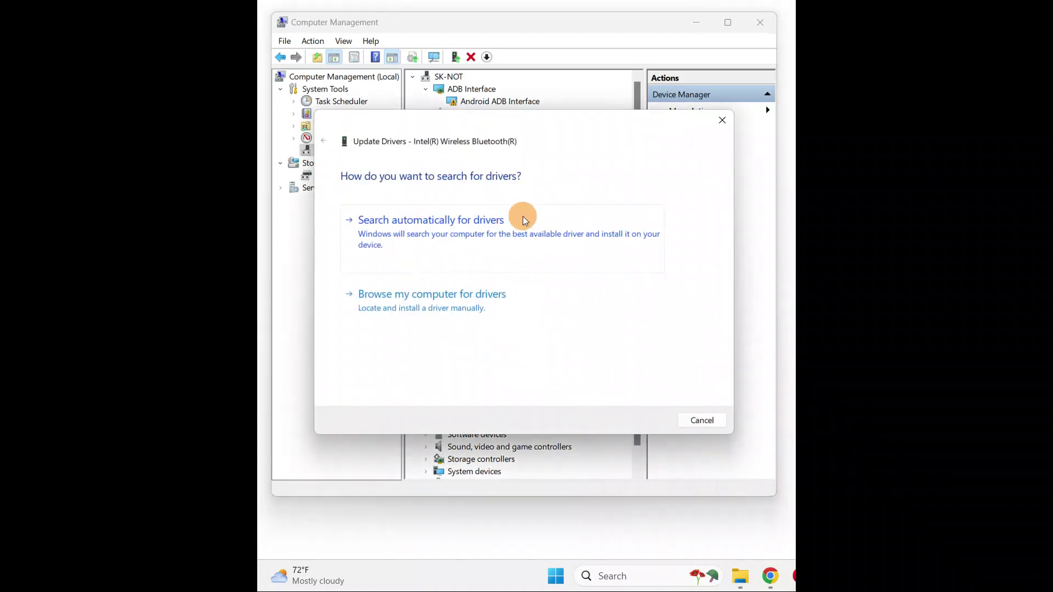
{"action": "left_click", "coordinate": [427, 227]}
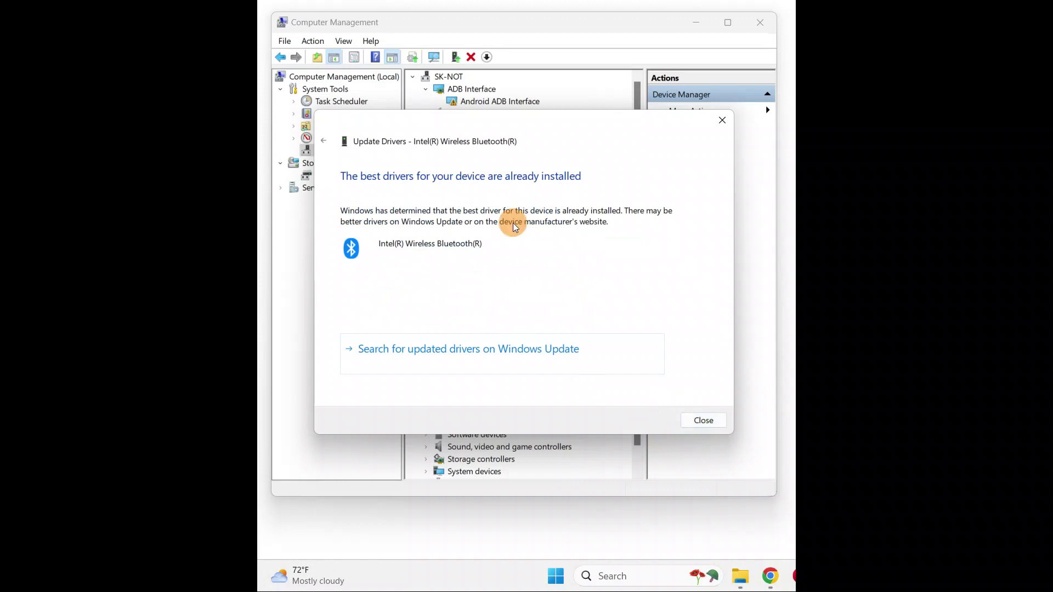
{"action": "left_click", "coordinate": [436, 353]}
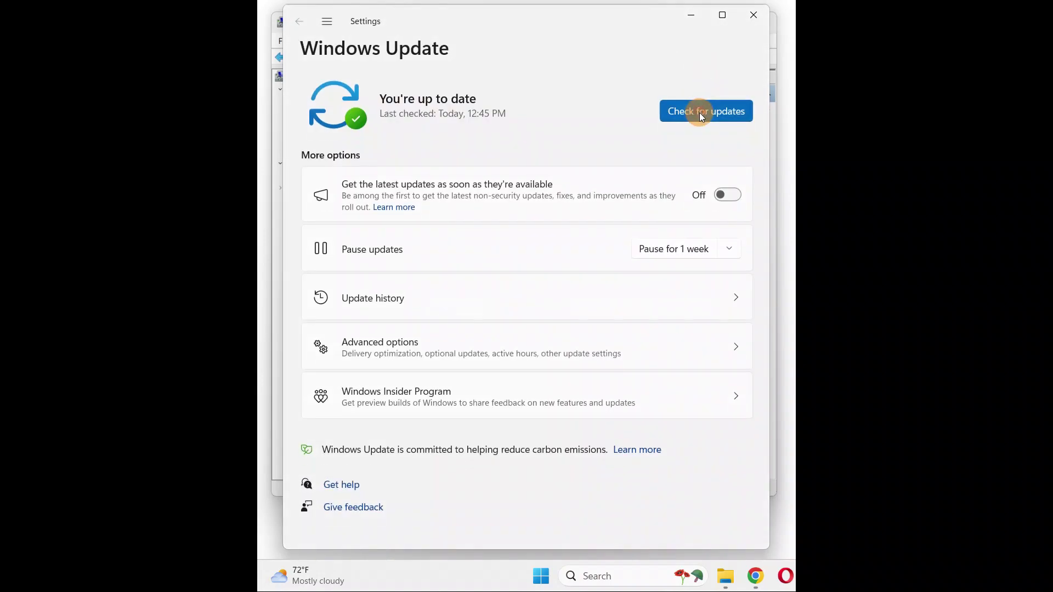
Start a Windows Update check, then close Settings to return to Device Manager.
{"action": "left_click", "coordinate": [699, 113]}
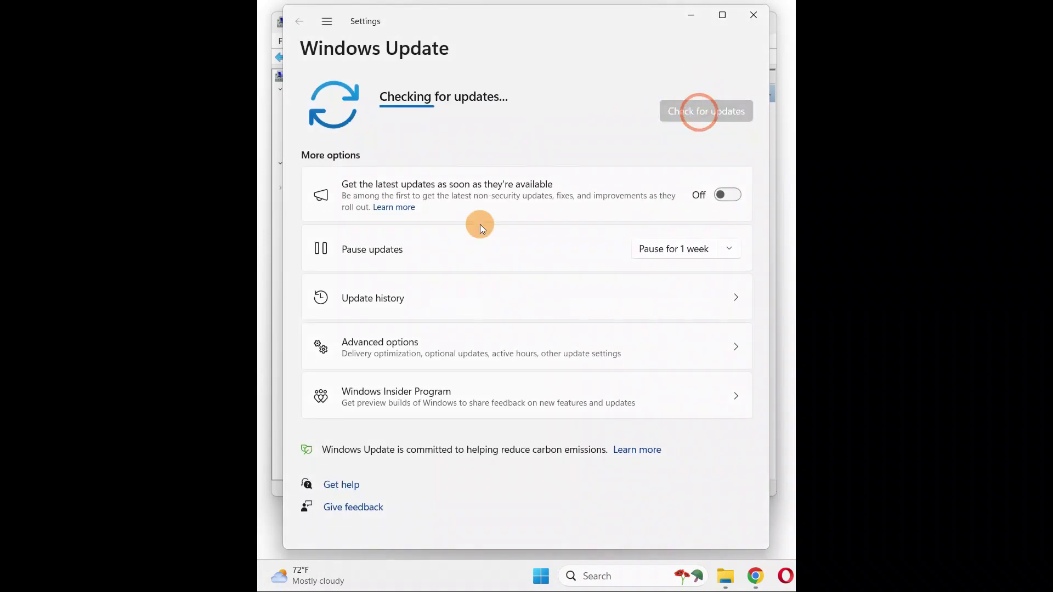
{"action": "left_click", "coordinate": [755, 17]}
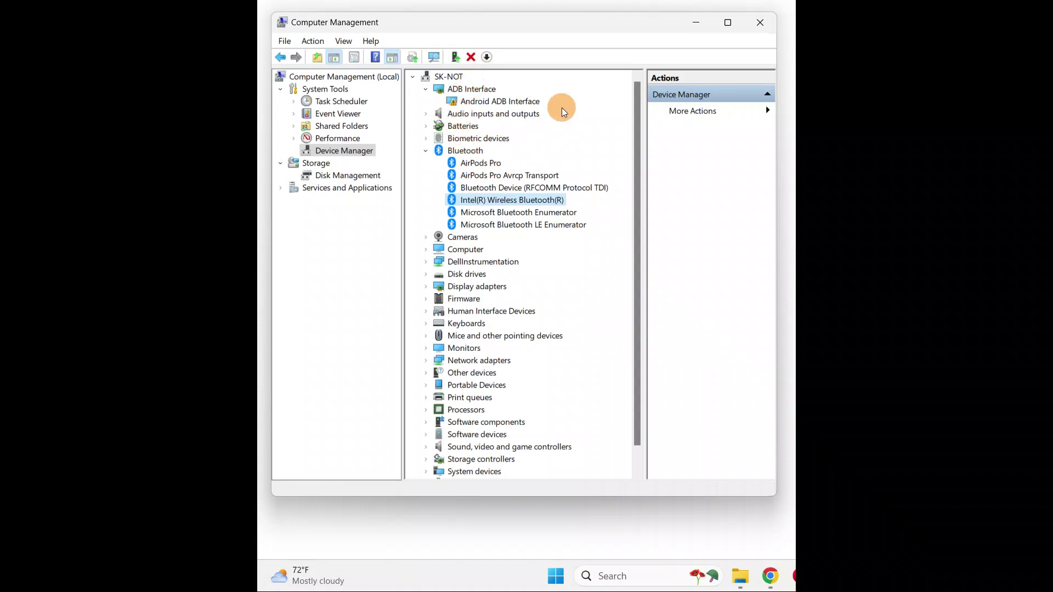
Turn on Show hidden devices and re-expand the Bluetooth category to review its devices.
{"action": "left_click", "coordinate": [342, 44]}
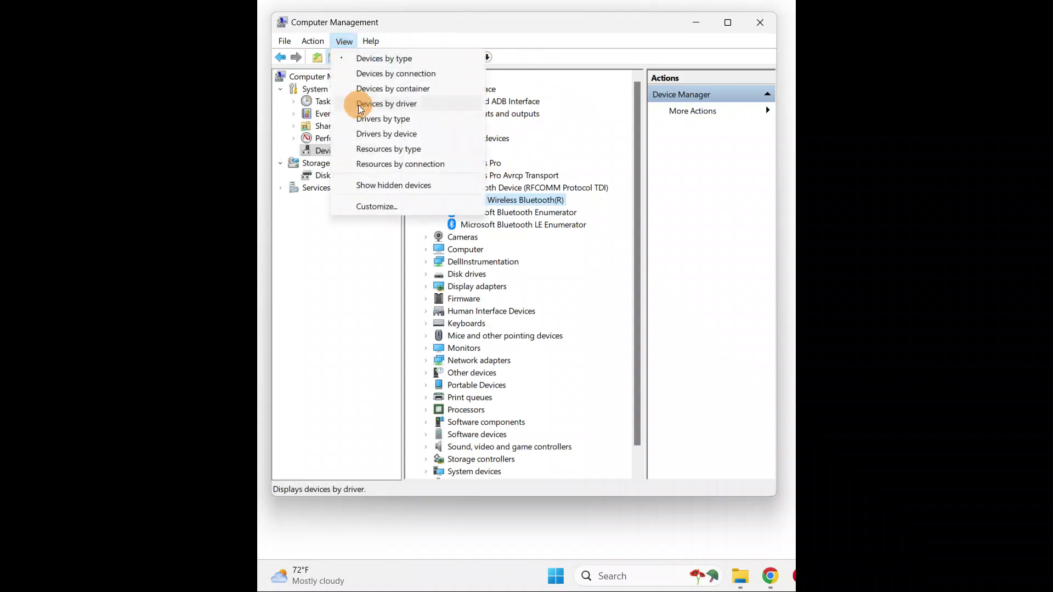
{"action": "left_click", "coordinate": [383, 189]}
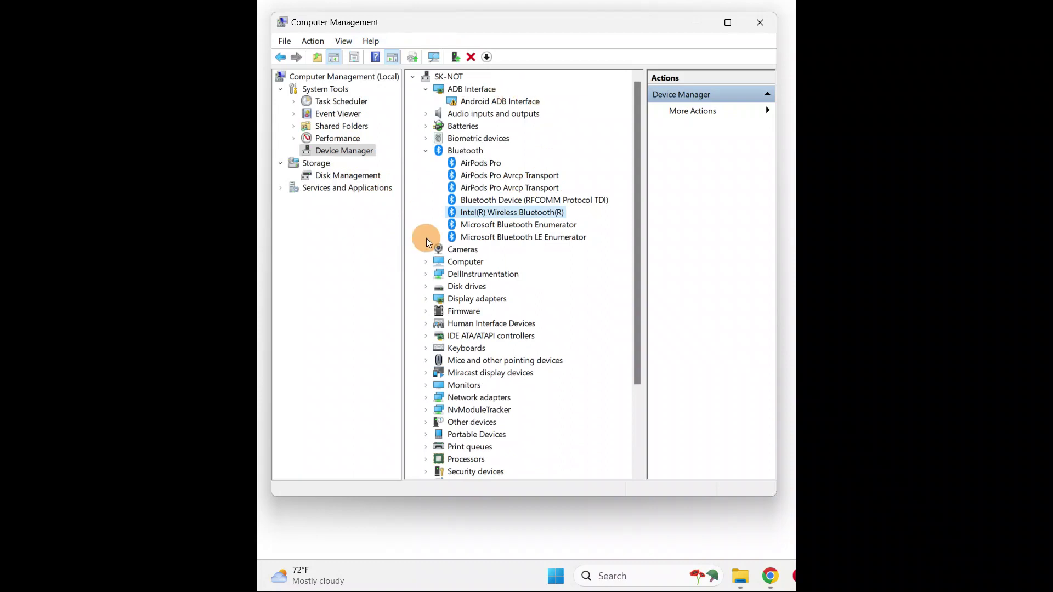
{"action": "left_click", "coordinate": [426, 151]}
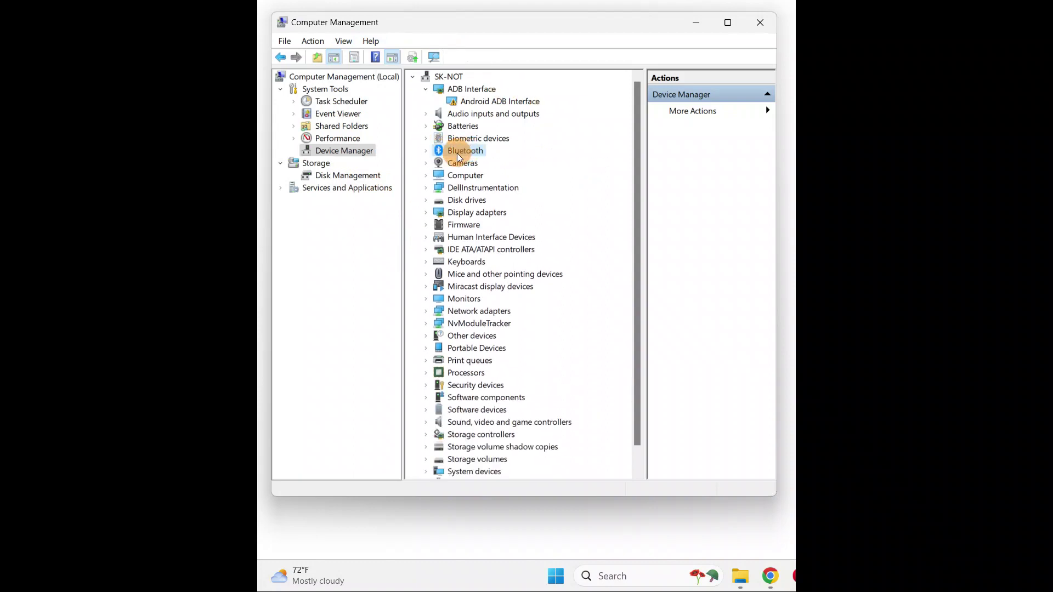
{"action": "right_click", "coordinate": [457, 156]}
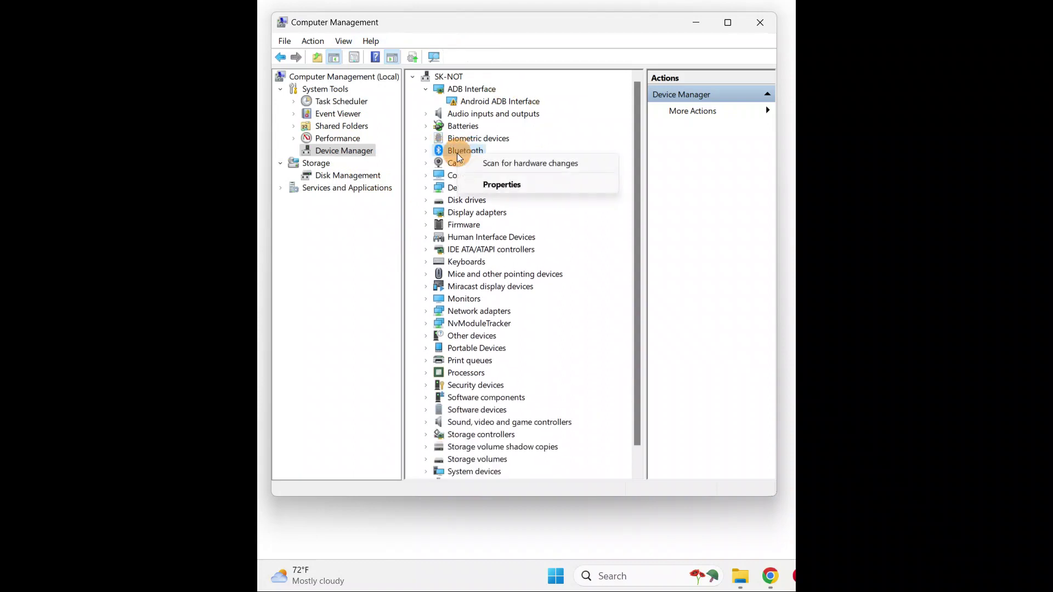
{"action": "left_click", "coordinate": [426, 151]}
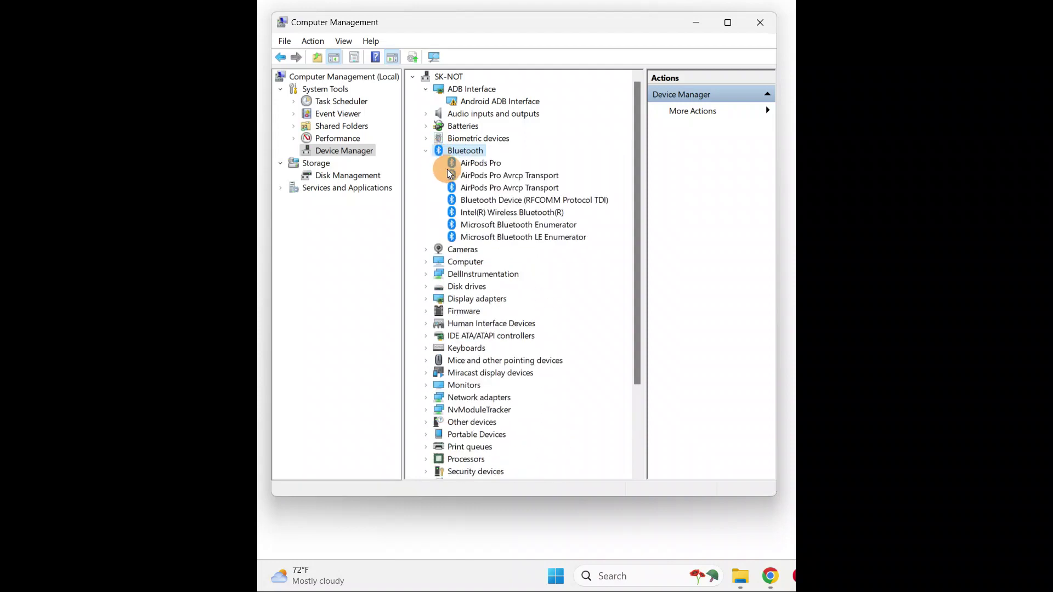
Inspect the Intel(R) Wireless Bluetooth(R) adapter's actions without changes, then close Computer Management.
{"action": "right_click", "coordinate": [482, 214]}
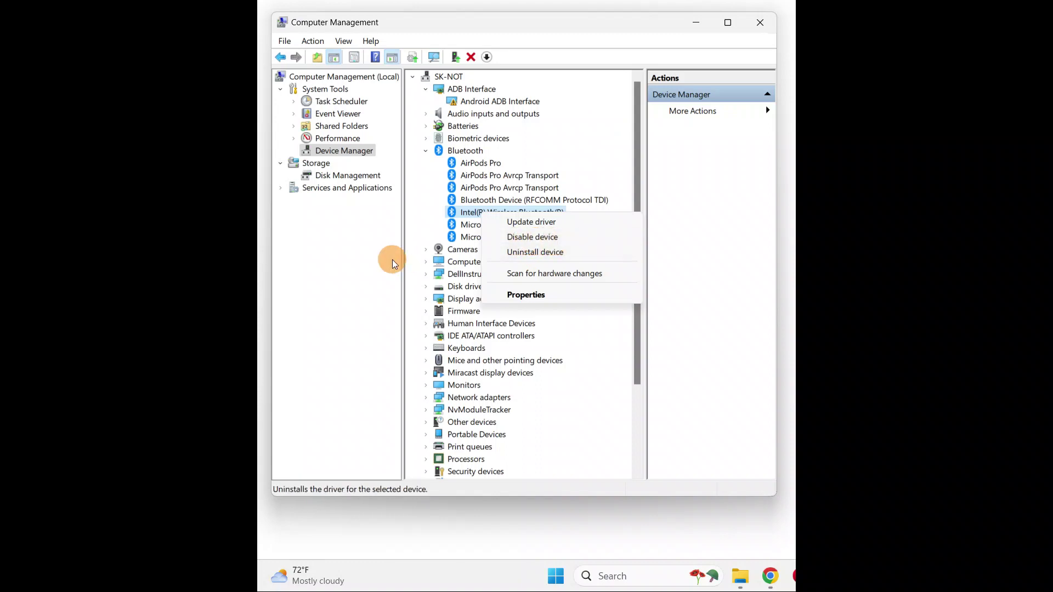
{"action": "left_click", "coordinate": [378, 261]}
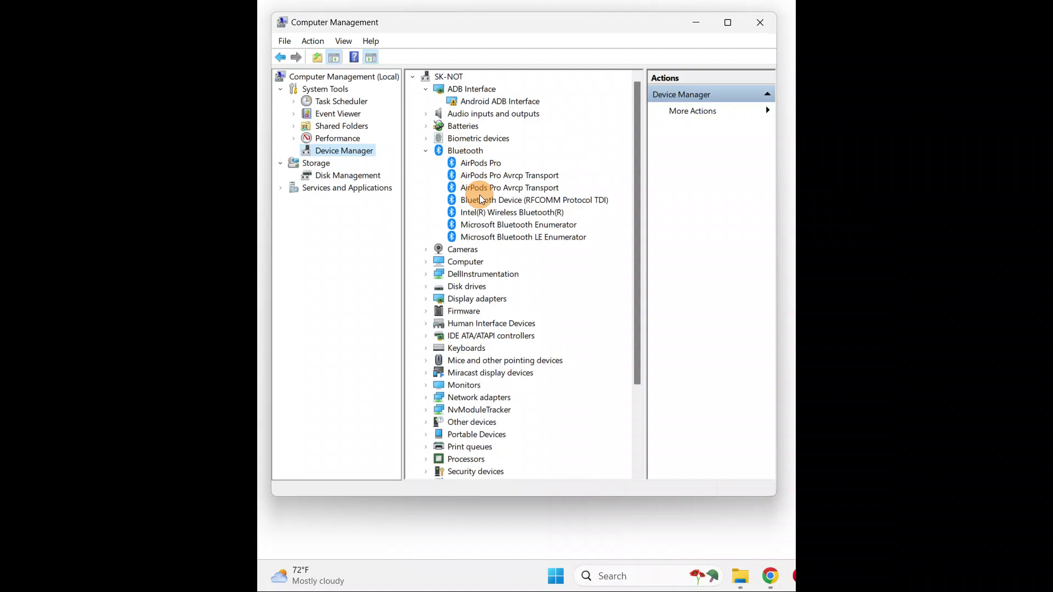
{"action": "left_click", "coordinate": [761, 24]}
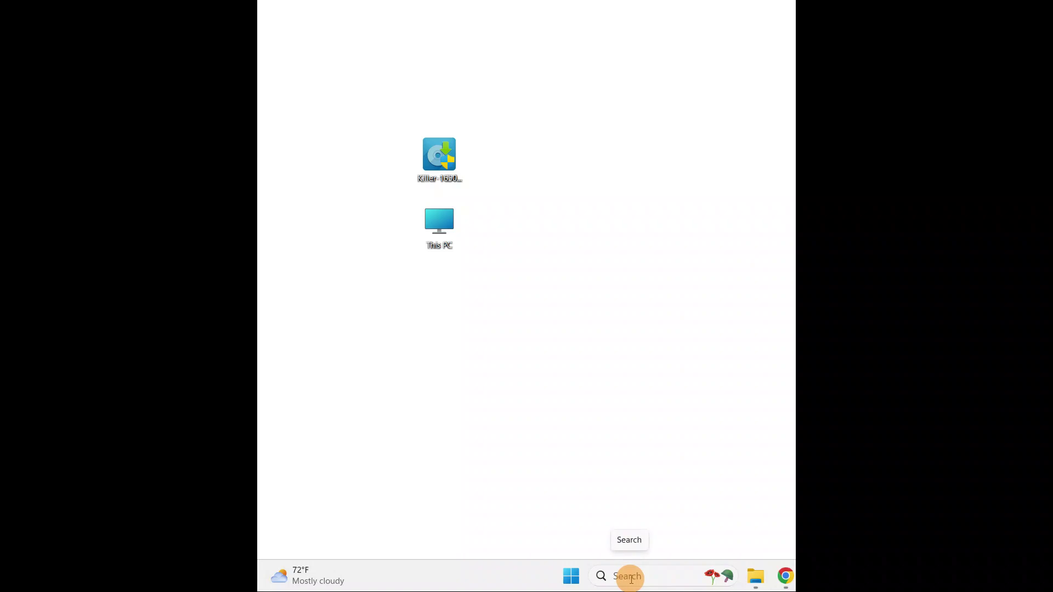
Search 'Trouble' to reach Troubleshoot settings and show the Other troubleshooters list.
{"action": "left_click", "coordinate": [630, 578]}
{"action": "type", "text": "Trou"}
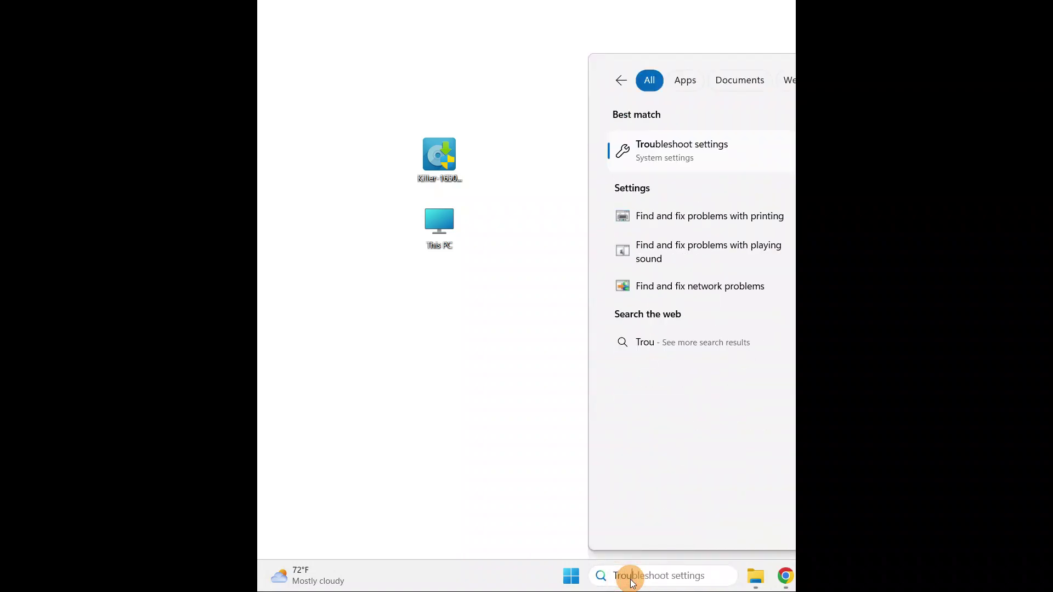
{"action": "type", "text": "ble"}
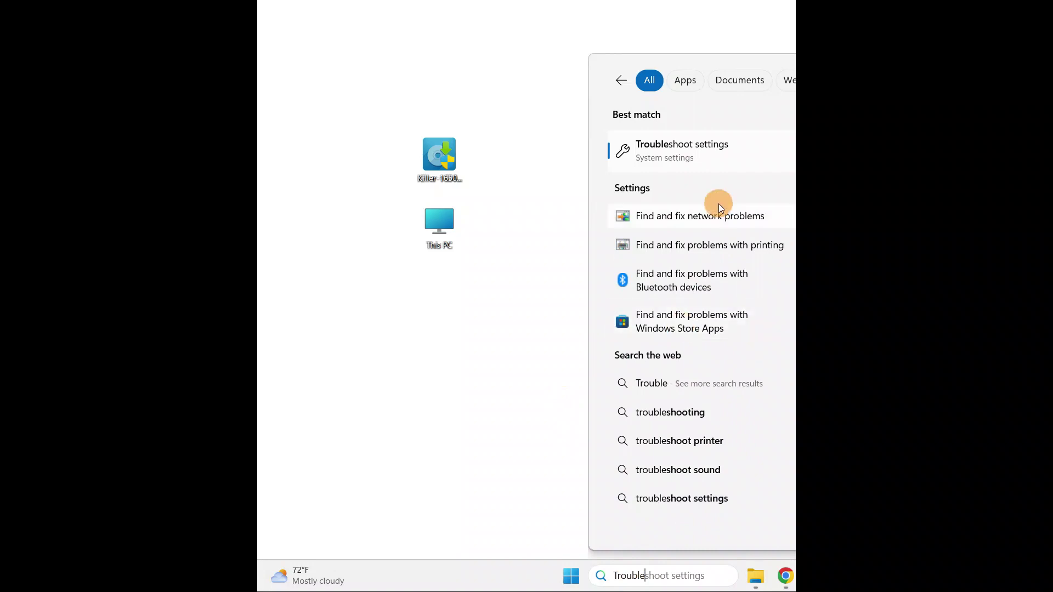
{"action": "left_click", "coordinate": [699, 153]}
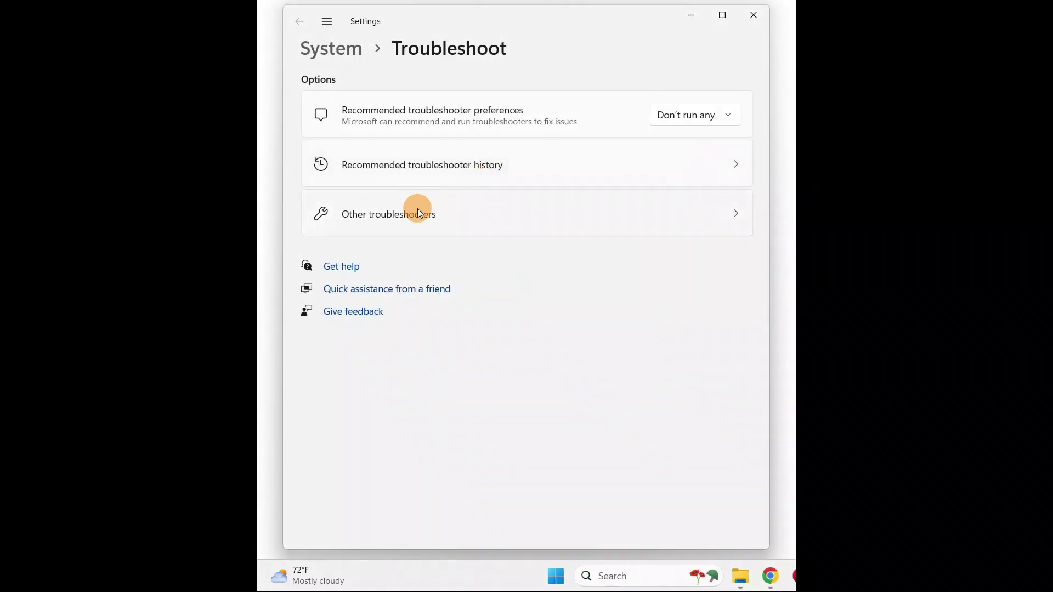
{"action": "left_click", "coordinate": [411, 214]}
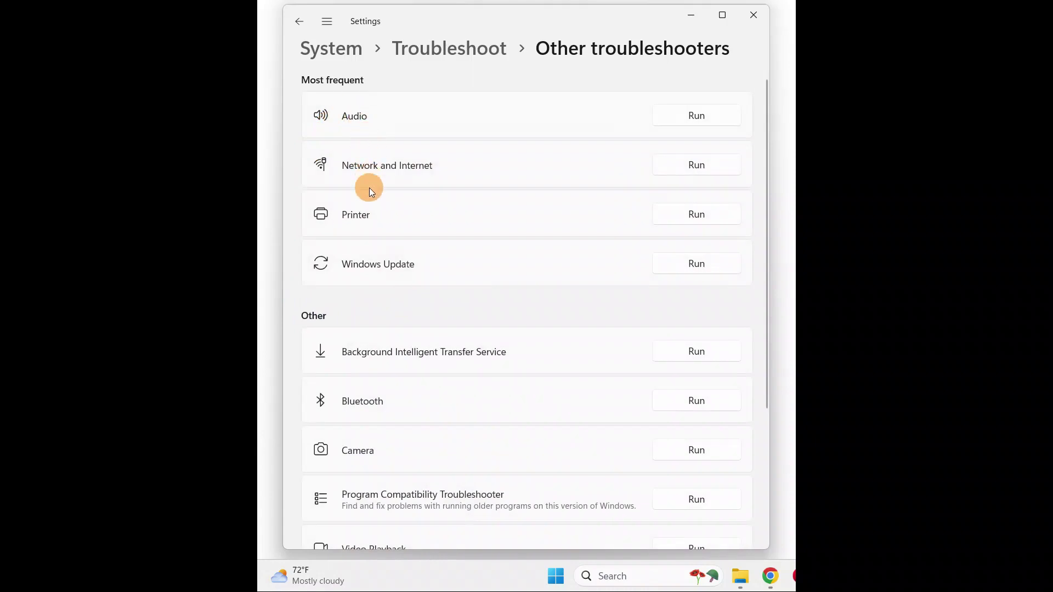
Run the Bluetooth troubleshooter in Get Help, allow automated diagnostics, and continue to the pending-updates check.
{"action": "left_click", "coordinate": [707, 403]}
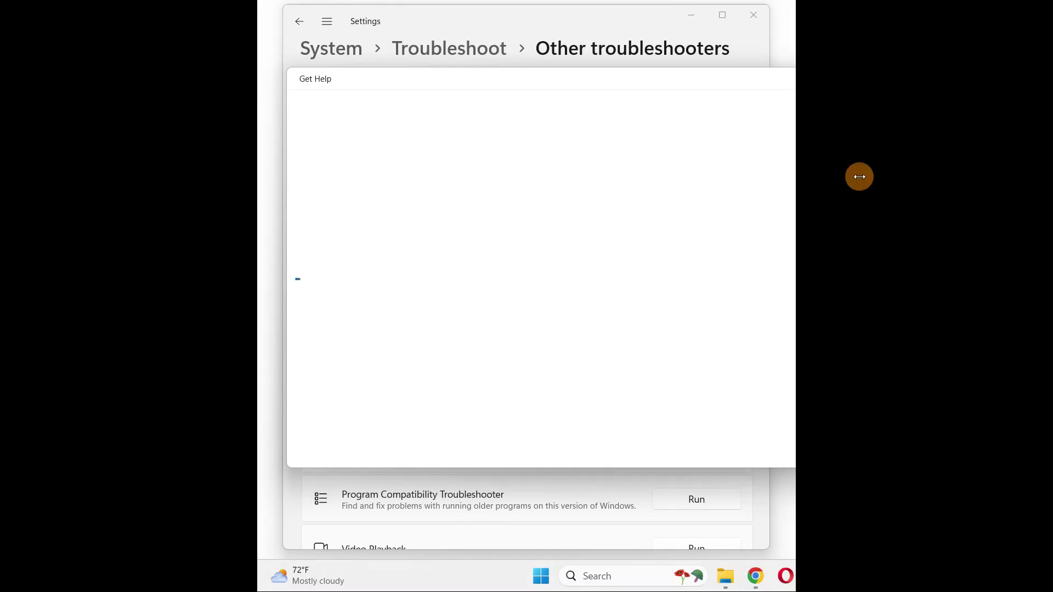
{"action": "left_click_drag", "start_coordinate": [859, 176], "coordinate": [779, 167]}
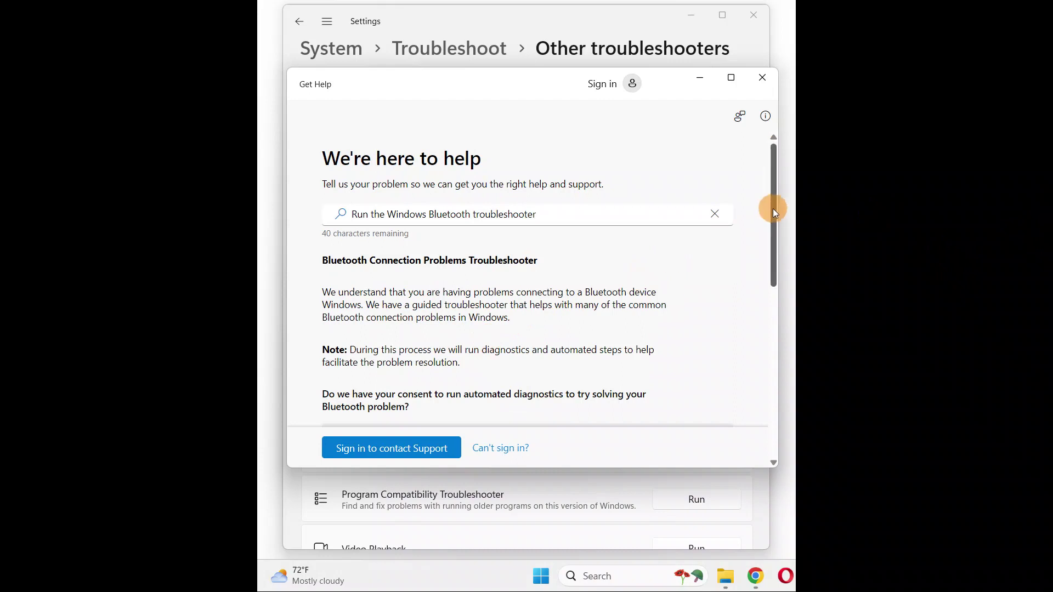
{"action": "left_click_drag", "start_coordinate": [772, 209], "coordinate": [758, 271]}
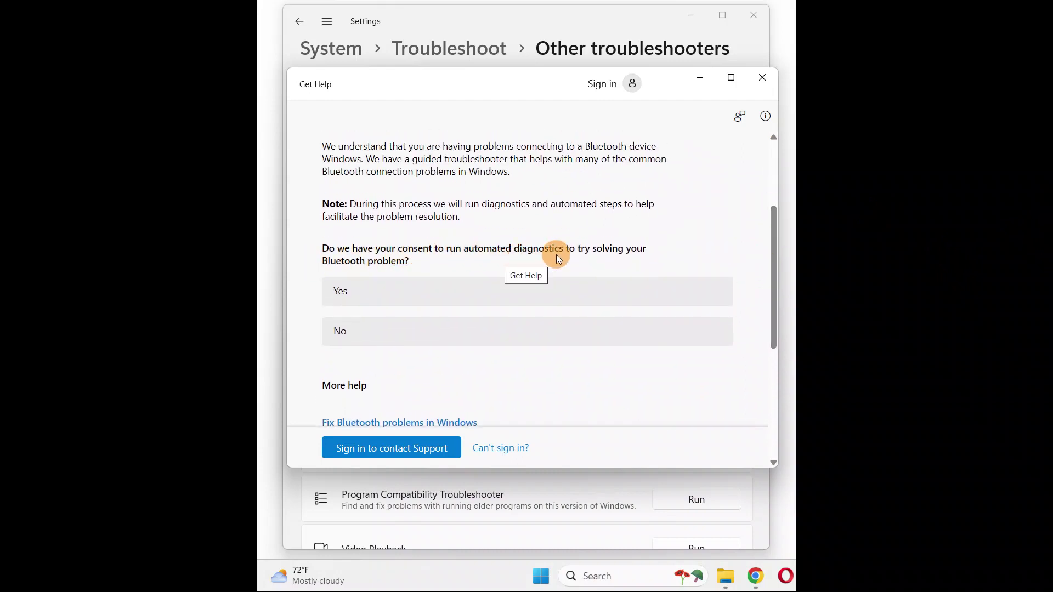
{"action": "left_click", "coordinate": [350, 292]}
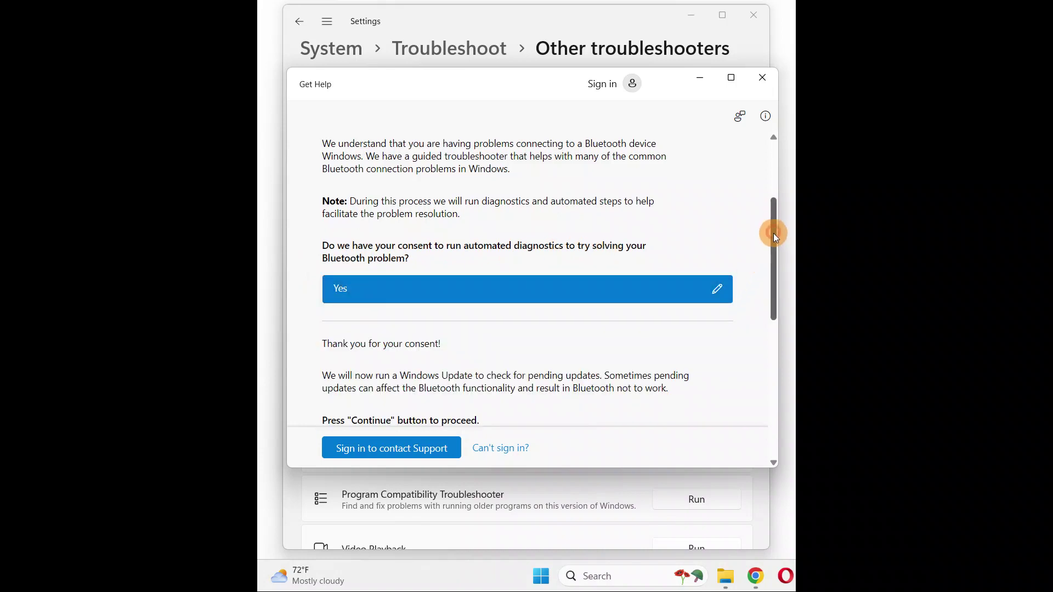
{"action": "left_click_drag", "start_coordinate": [773, 232], "coordinate": [773, 261]}
{"action": "left_click", "coordinate": [334, 379]}
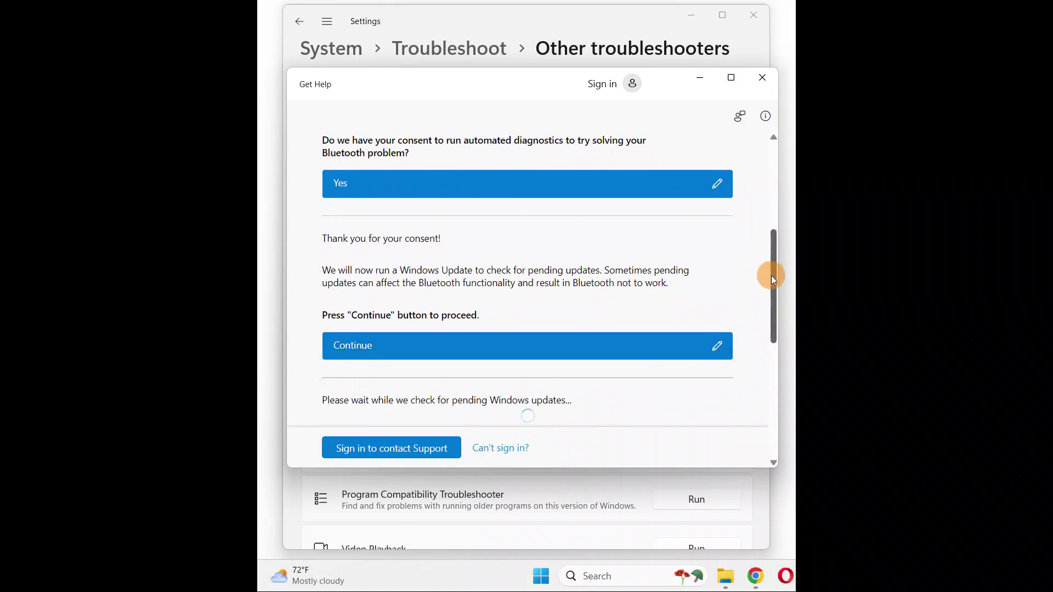
{"action": "left_click_drag", "start_coordinate": [771, 275], "coordinate": [771, 301]}
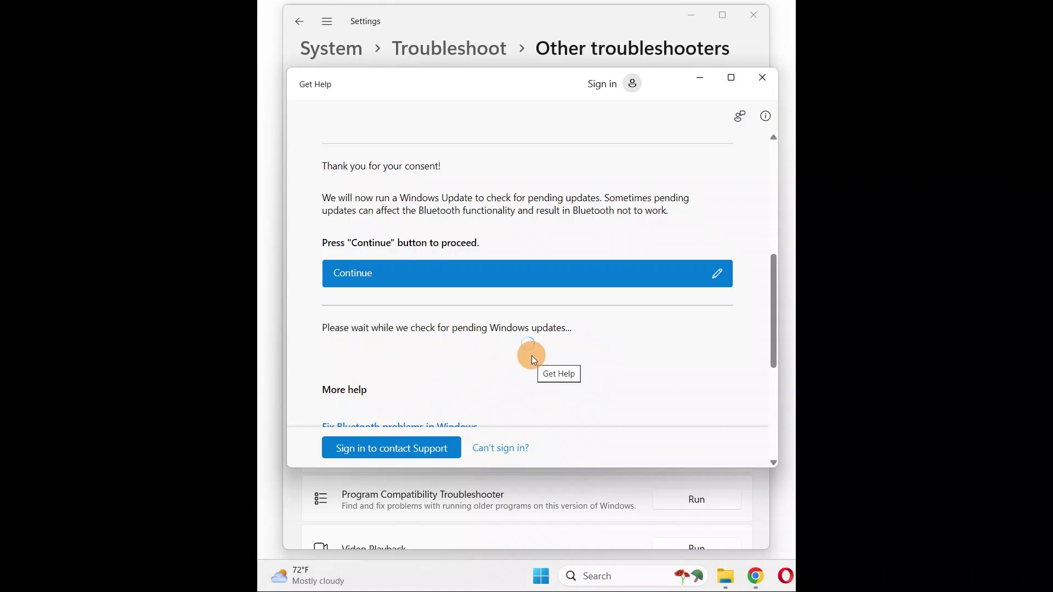
Close both the Get Help and Settings windows to return to the desktop.
{"action": "left_click", "coordinate": [761, 78]}
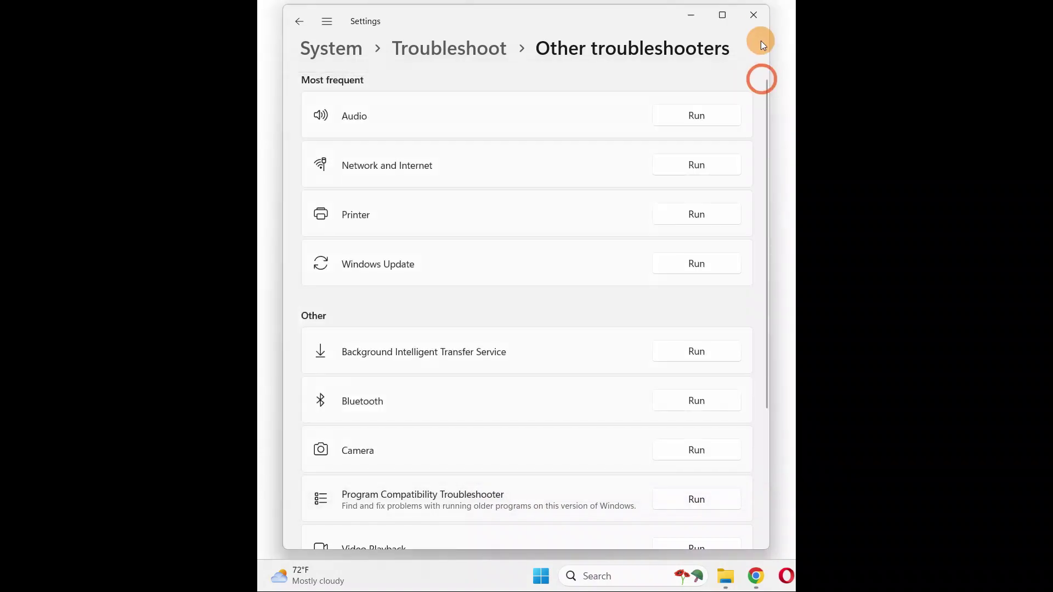
{"action": "left_click", "coordinate": [754, 21]}
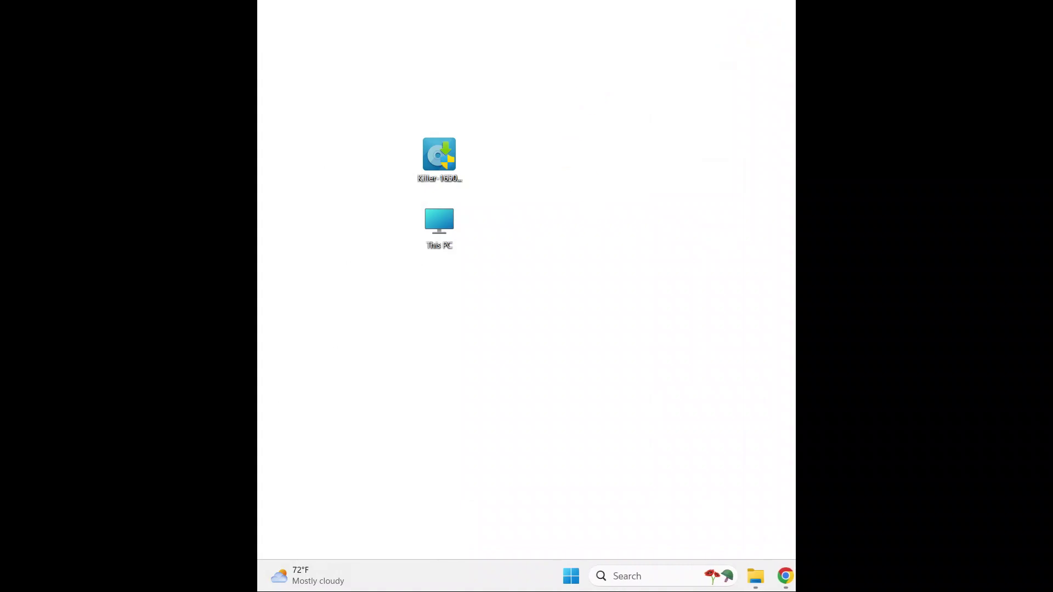